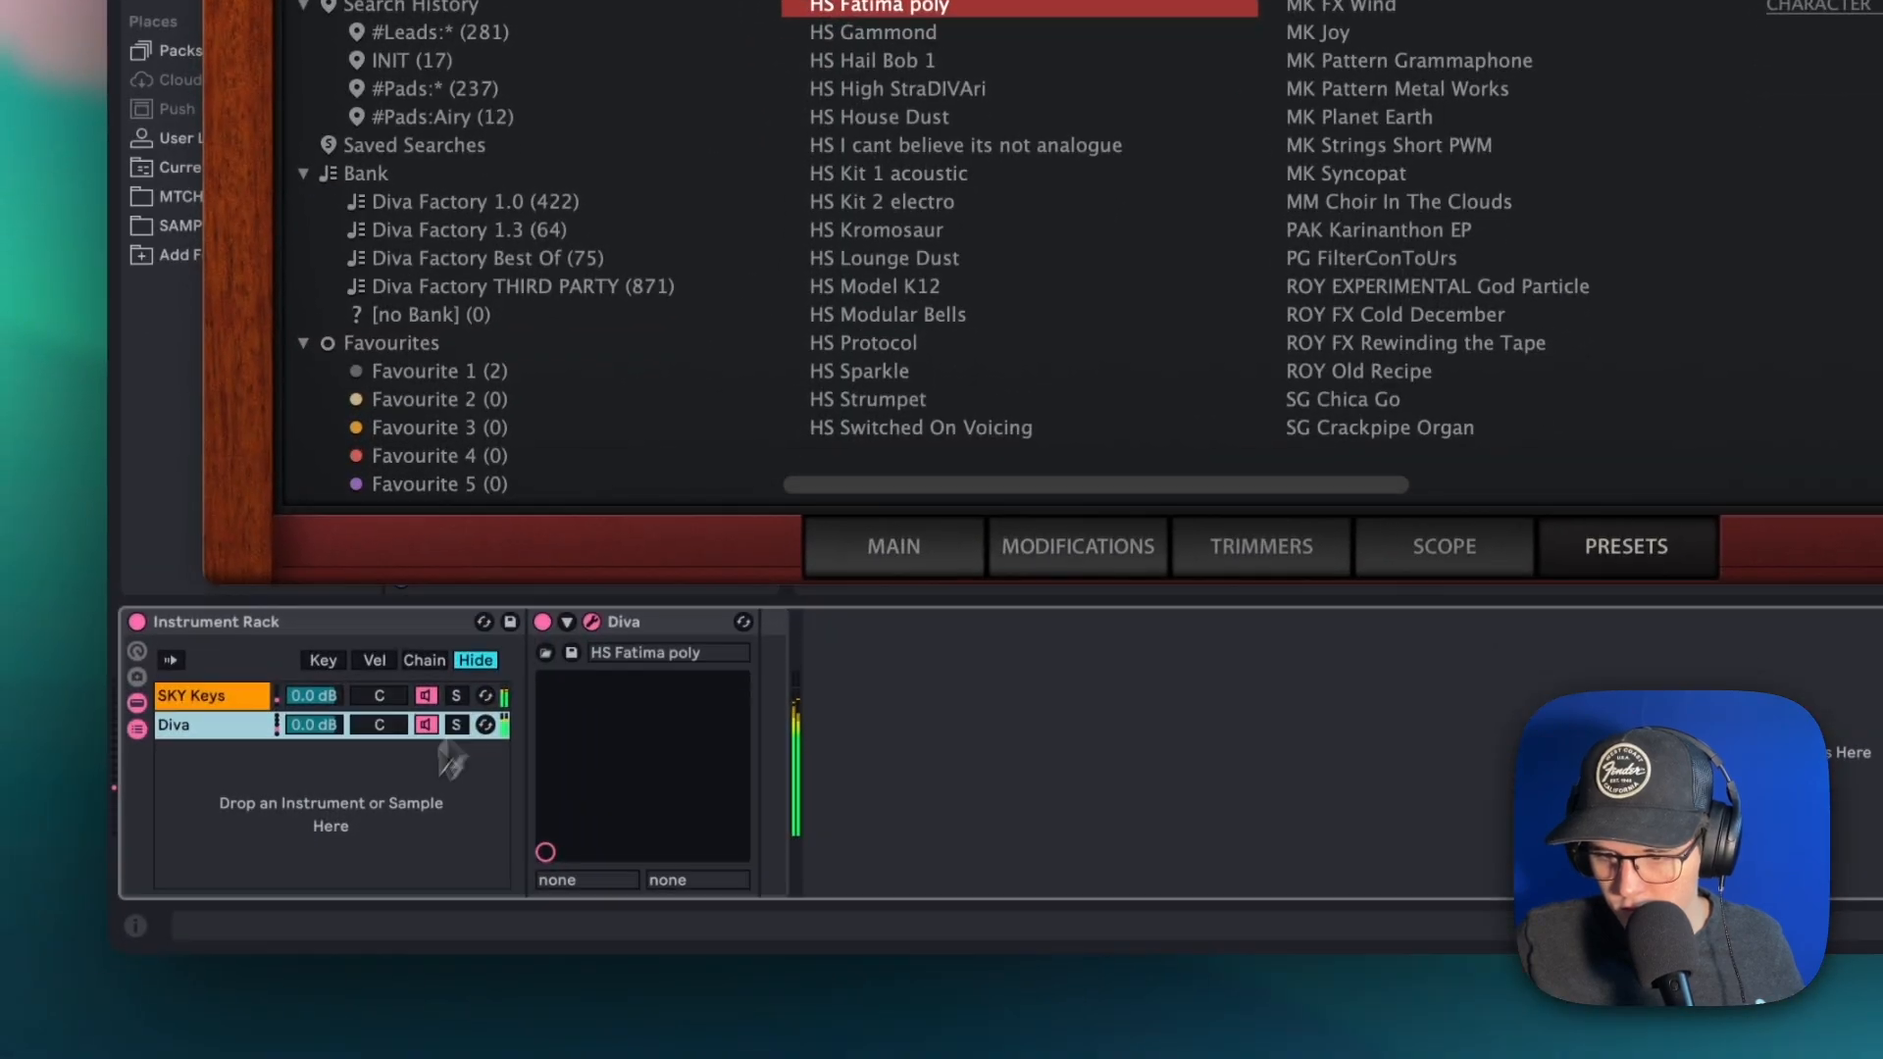
Set the SKY Keys chain volume to -9.0 dB and add LABS as another chain in the Instrument Rack.
left_click(316, 699)
left_click_drag(316, 700, 315, 676)
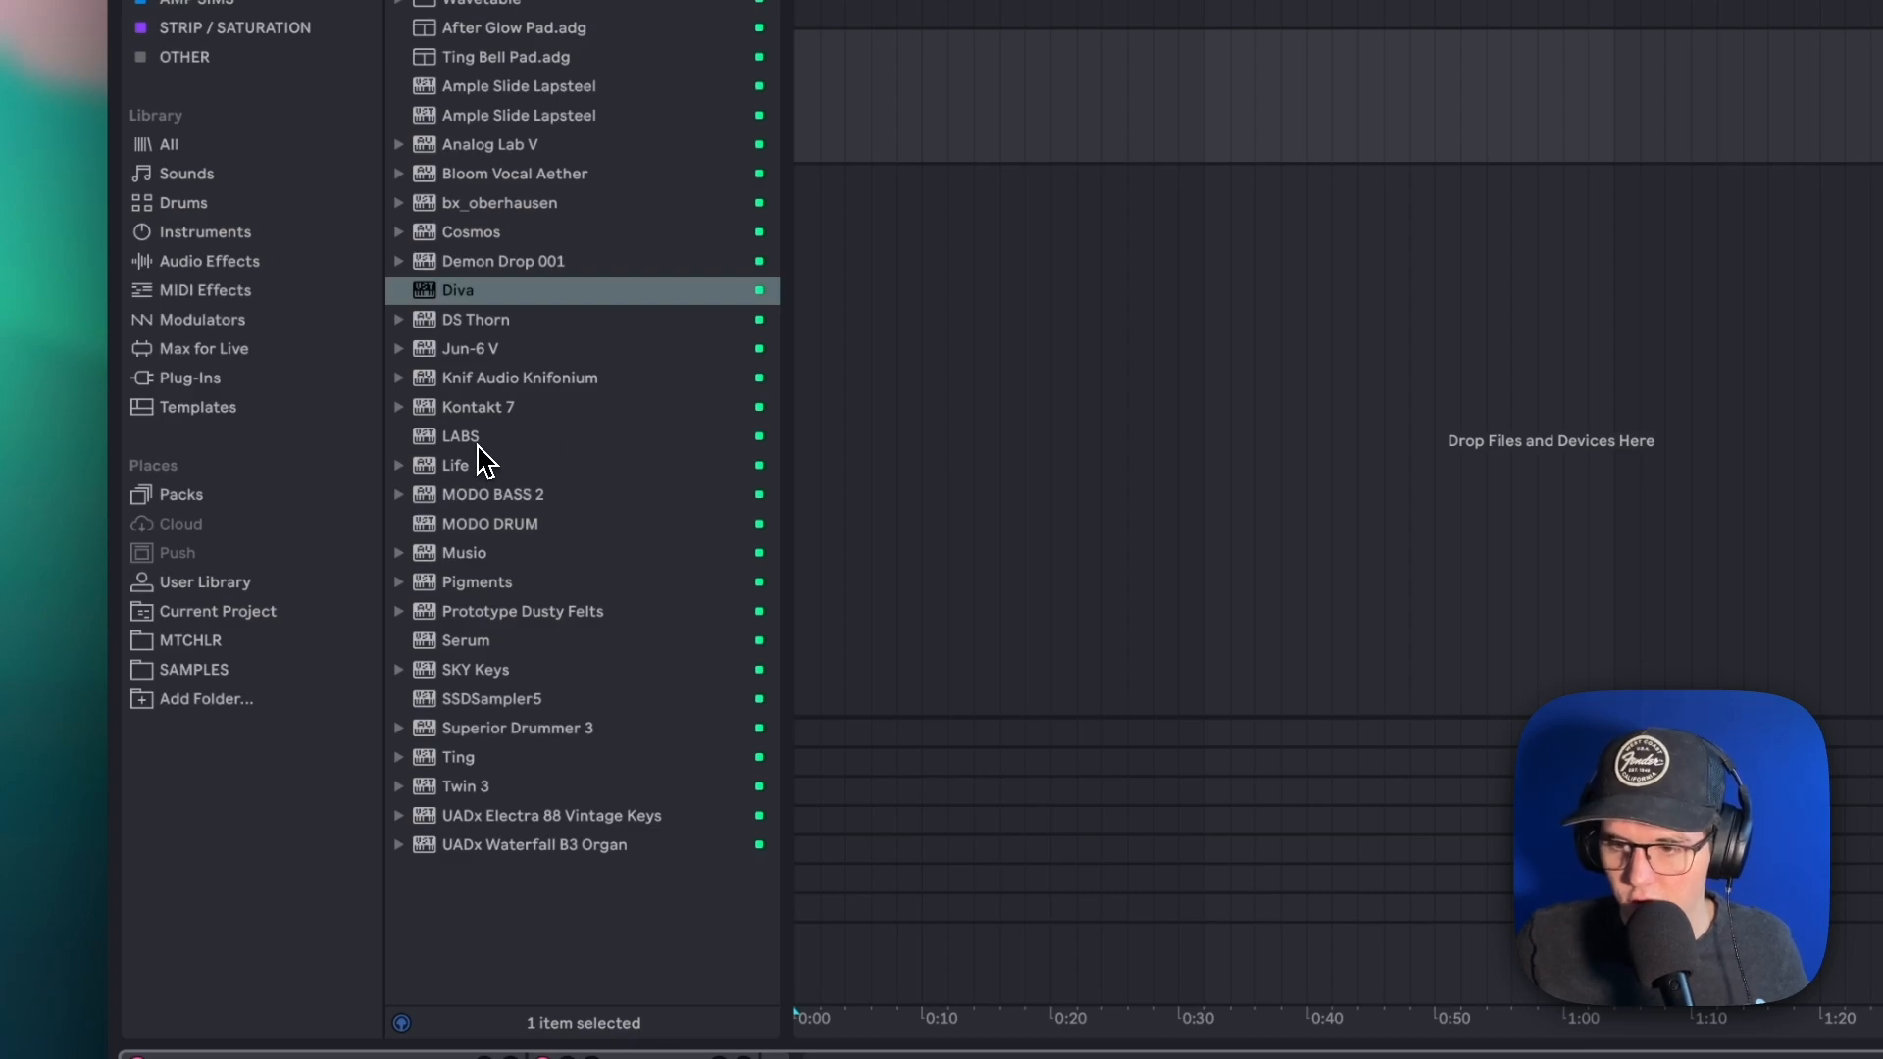
left_click_drag(477, 444, 377, 828)
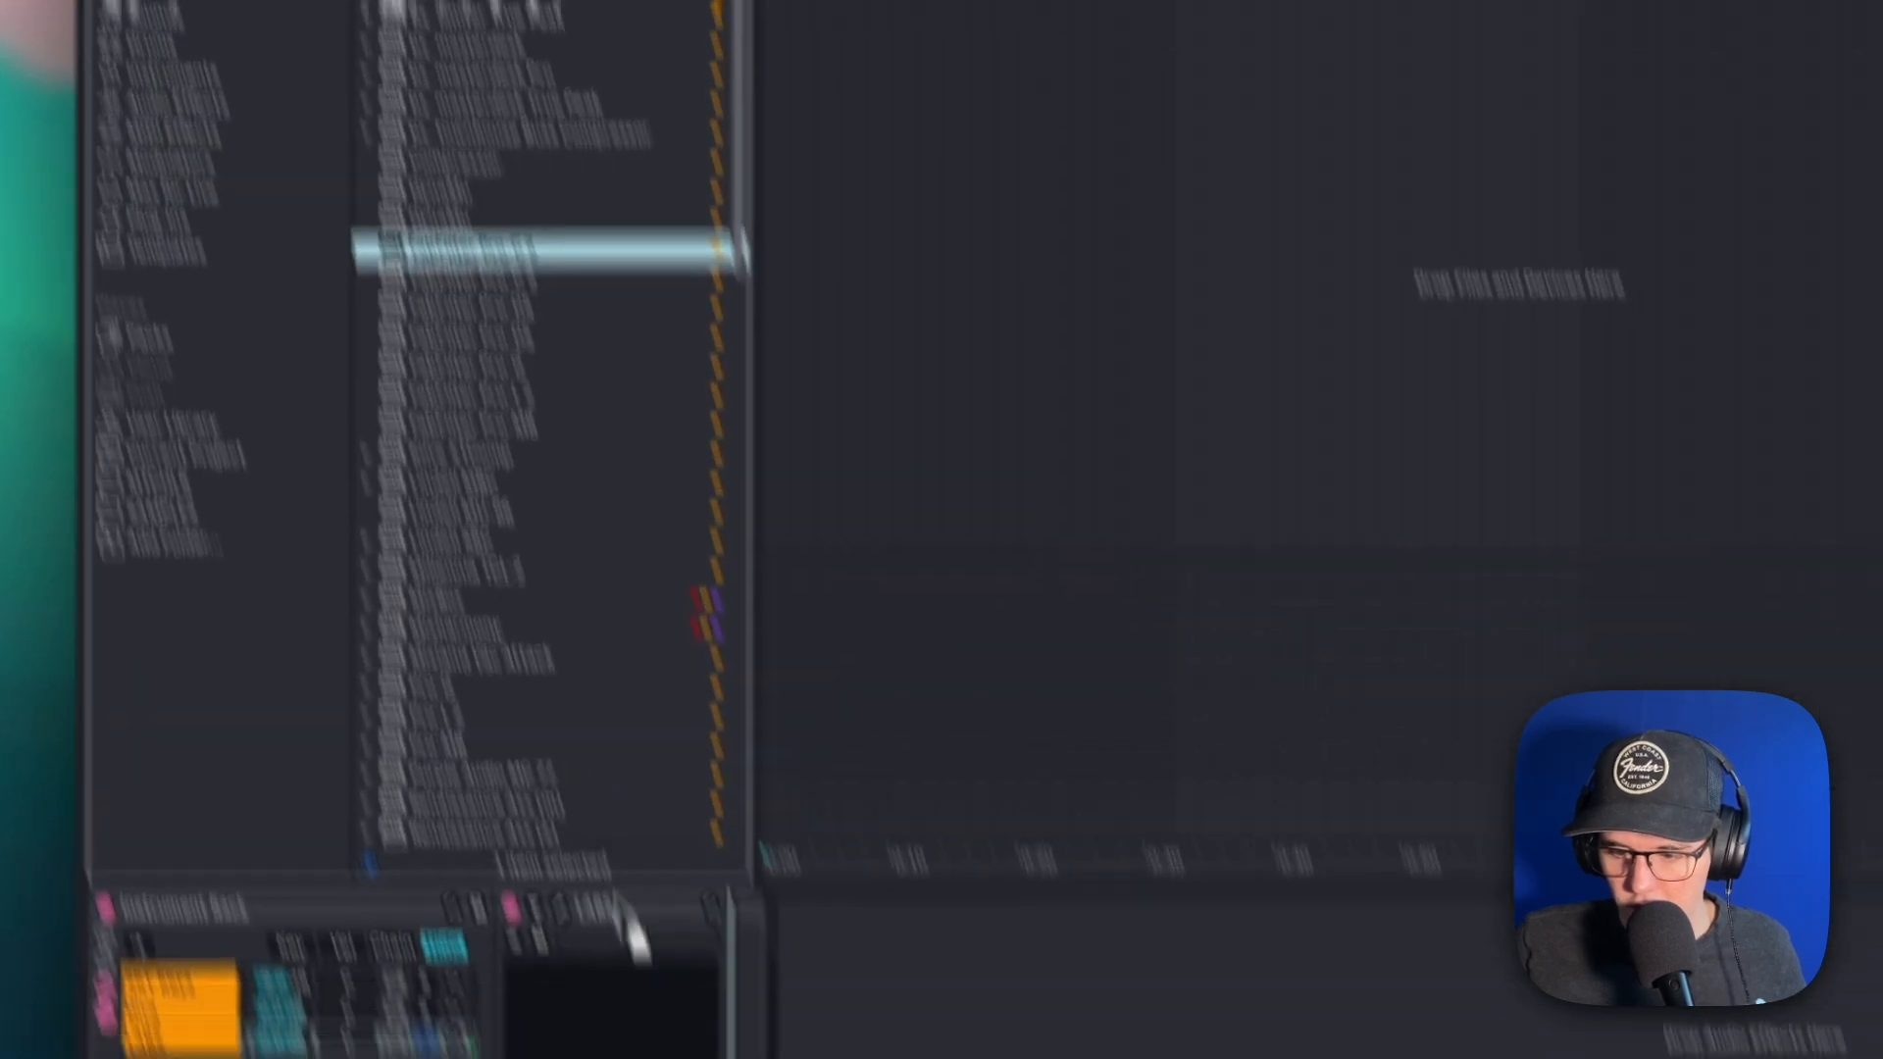
Add the FabFilter Pro-C 2 compressor to the Instrument Rack track and close its plug-in window.
left_click_drag(613, 907, 670, 975)
left_click_drag(821, 414, 863, 316)
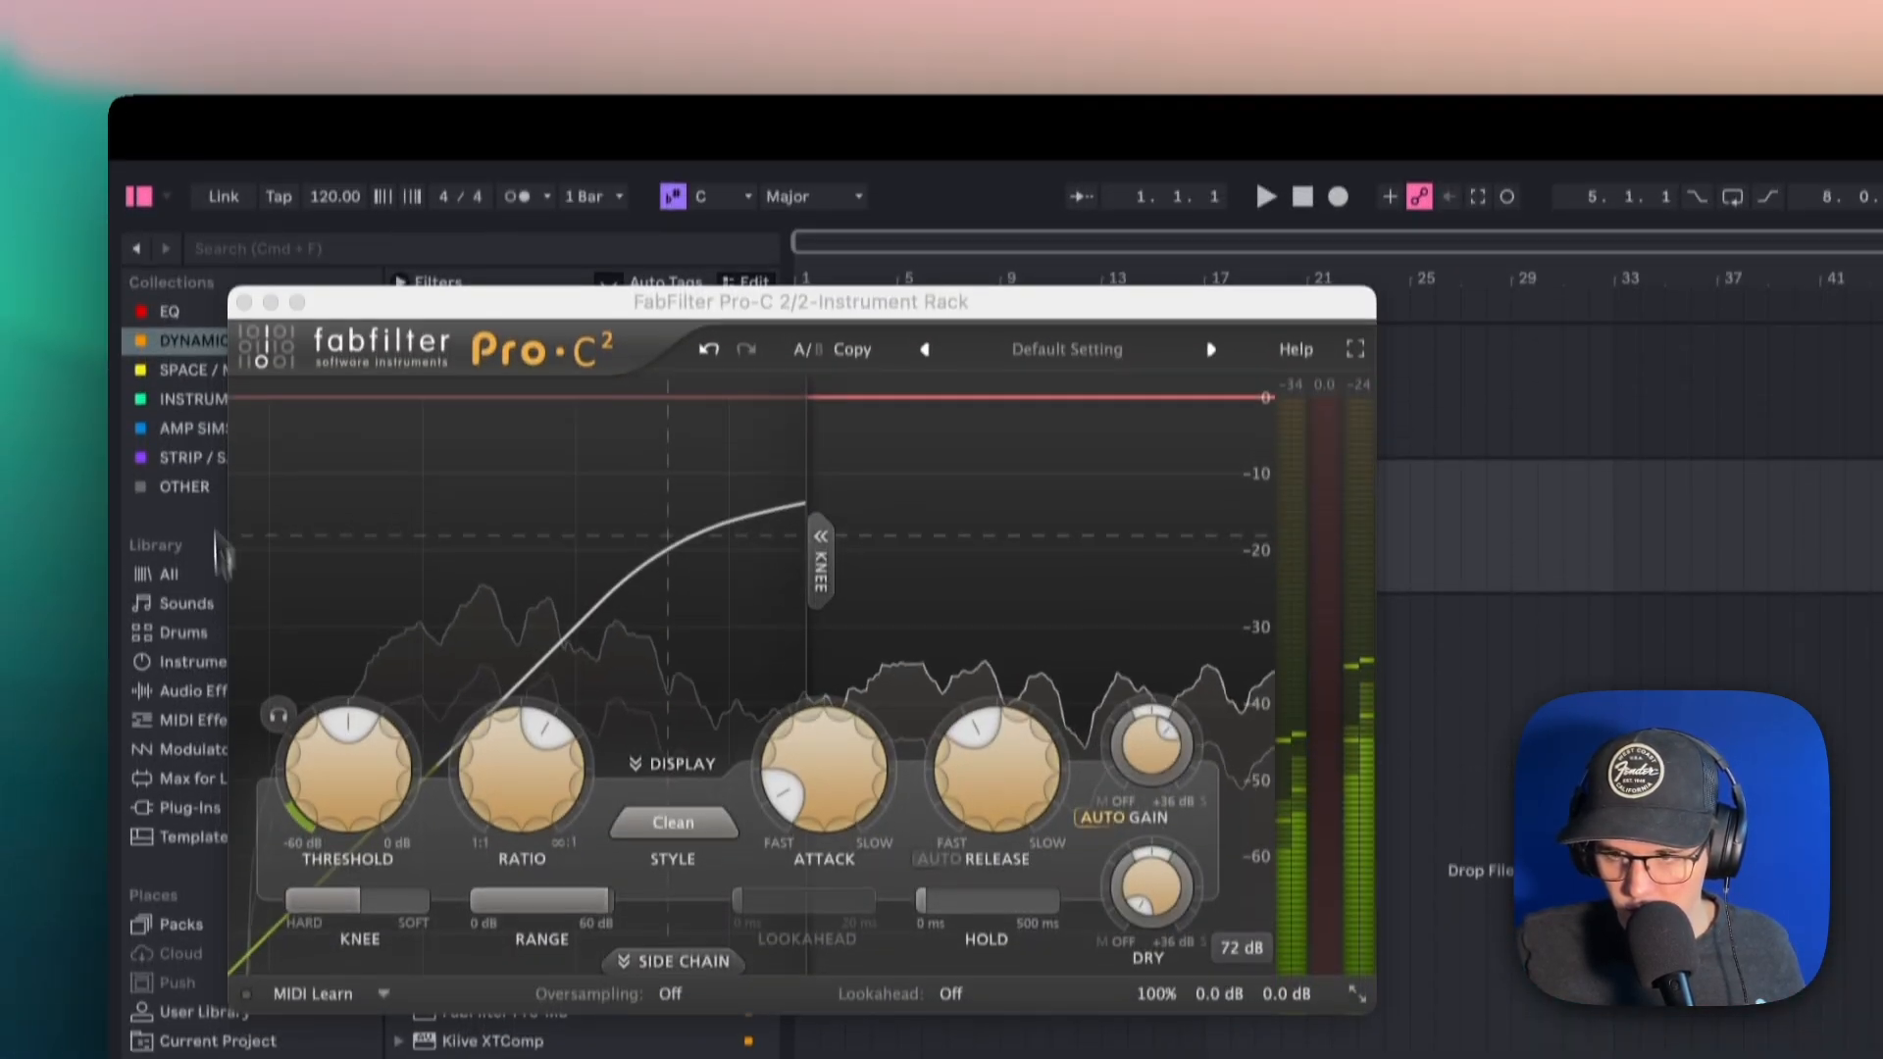
left_click(249, 318)
Add the Utility audio effect after LABS in the last rack chain and raise its output gain.
left_click(209, 140)
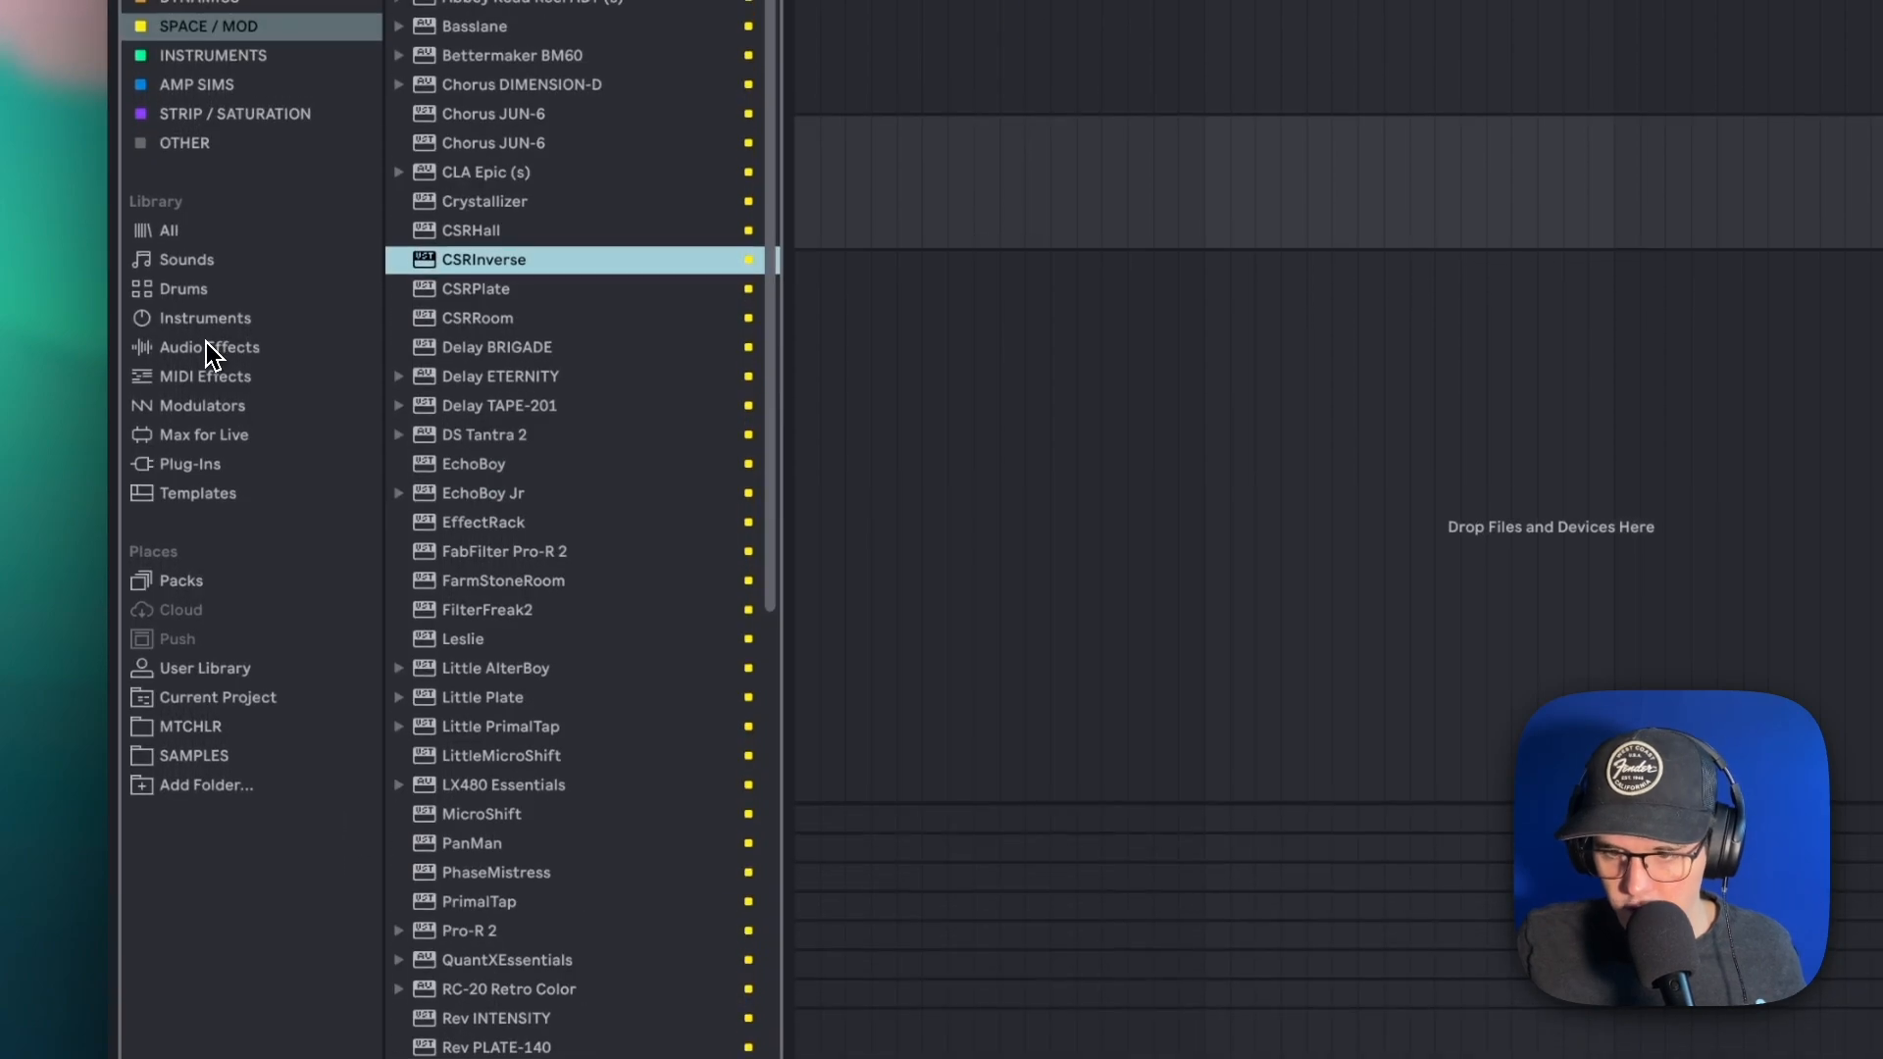
left_click(208, 460)
scroll(549, 823, "down", 10)
left_click_drag(455, 533, 726, 750)
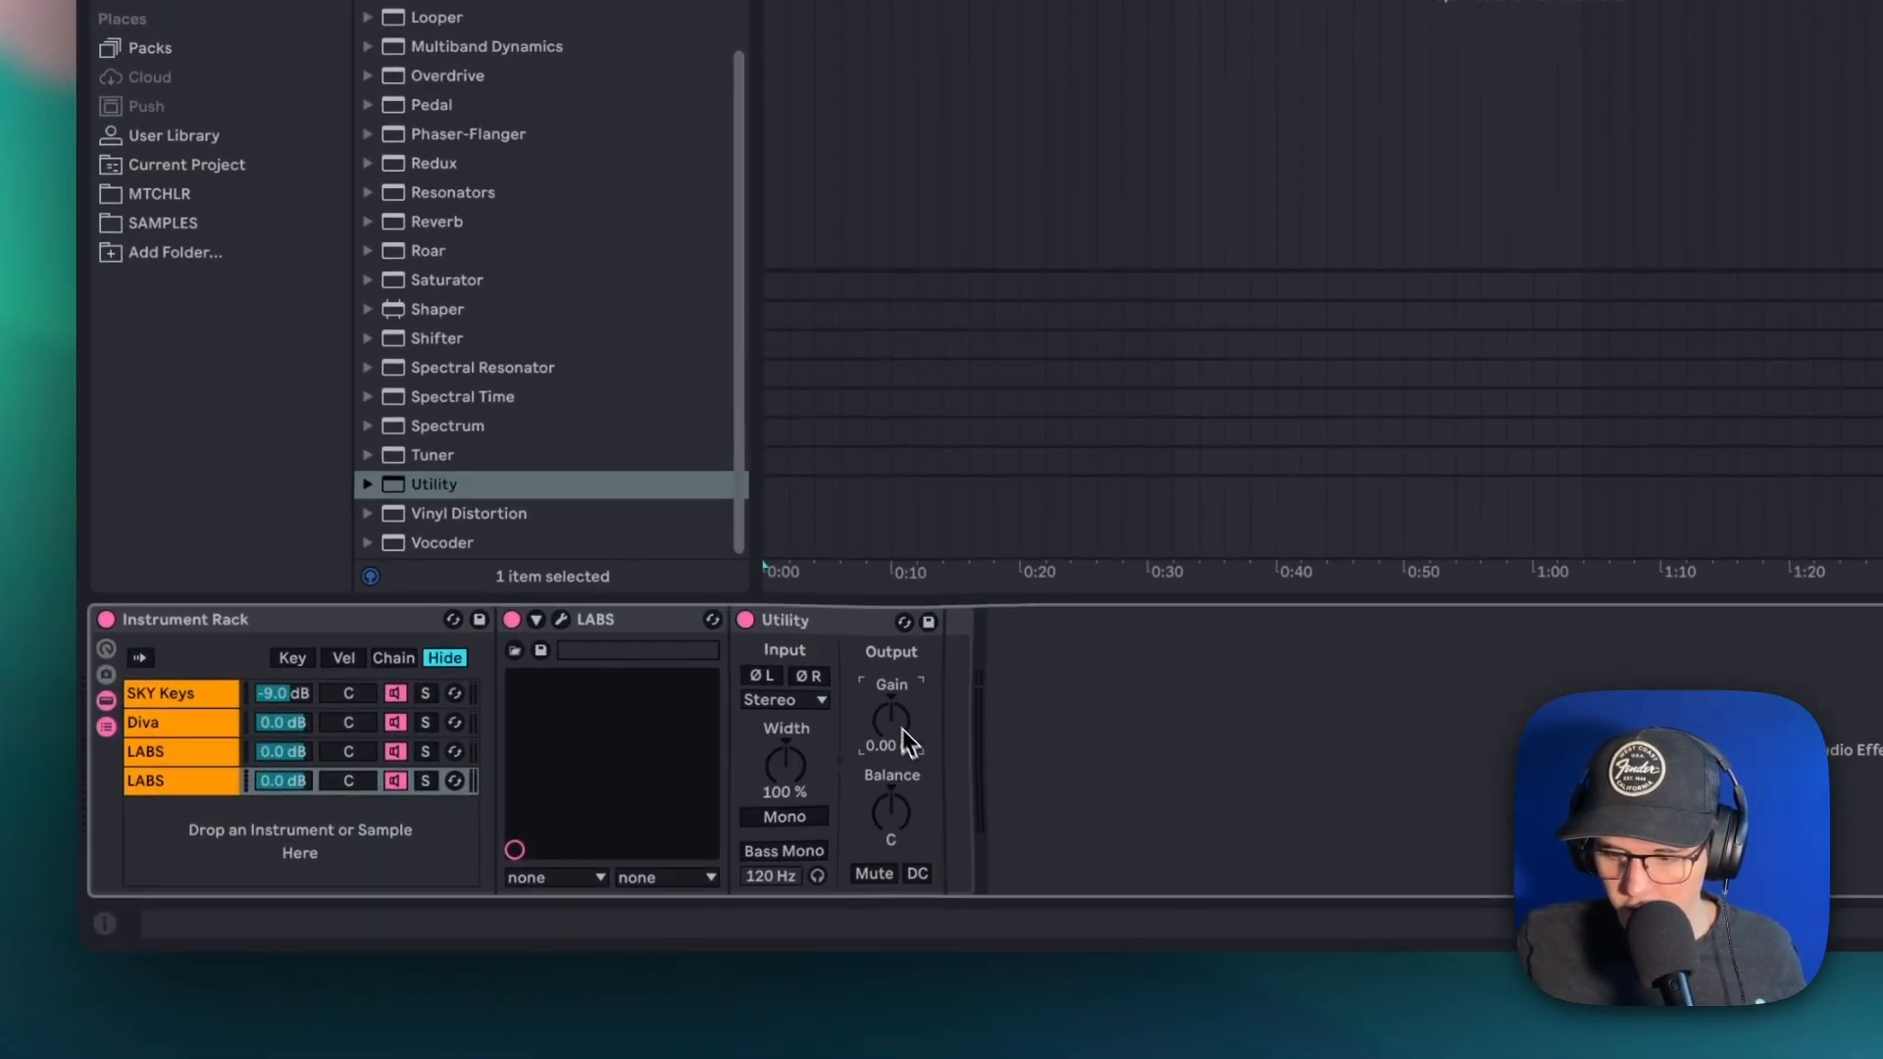
left_click_drag(900, 730, 900, 677)
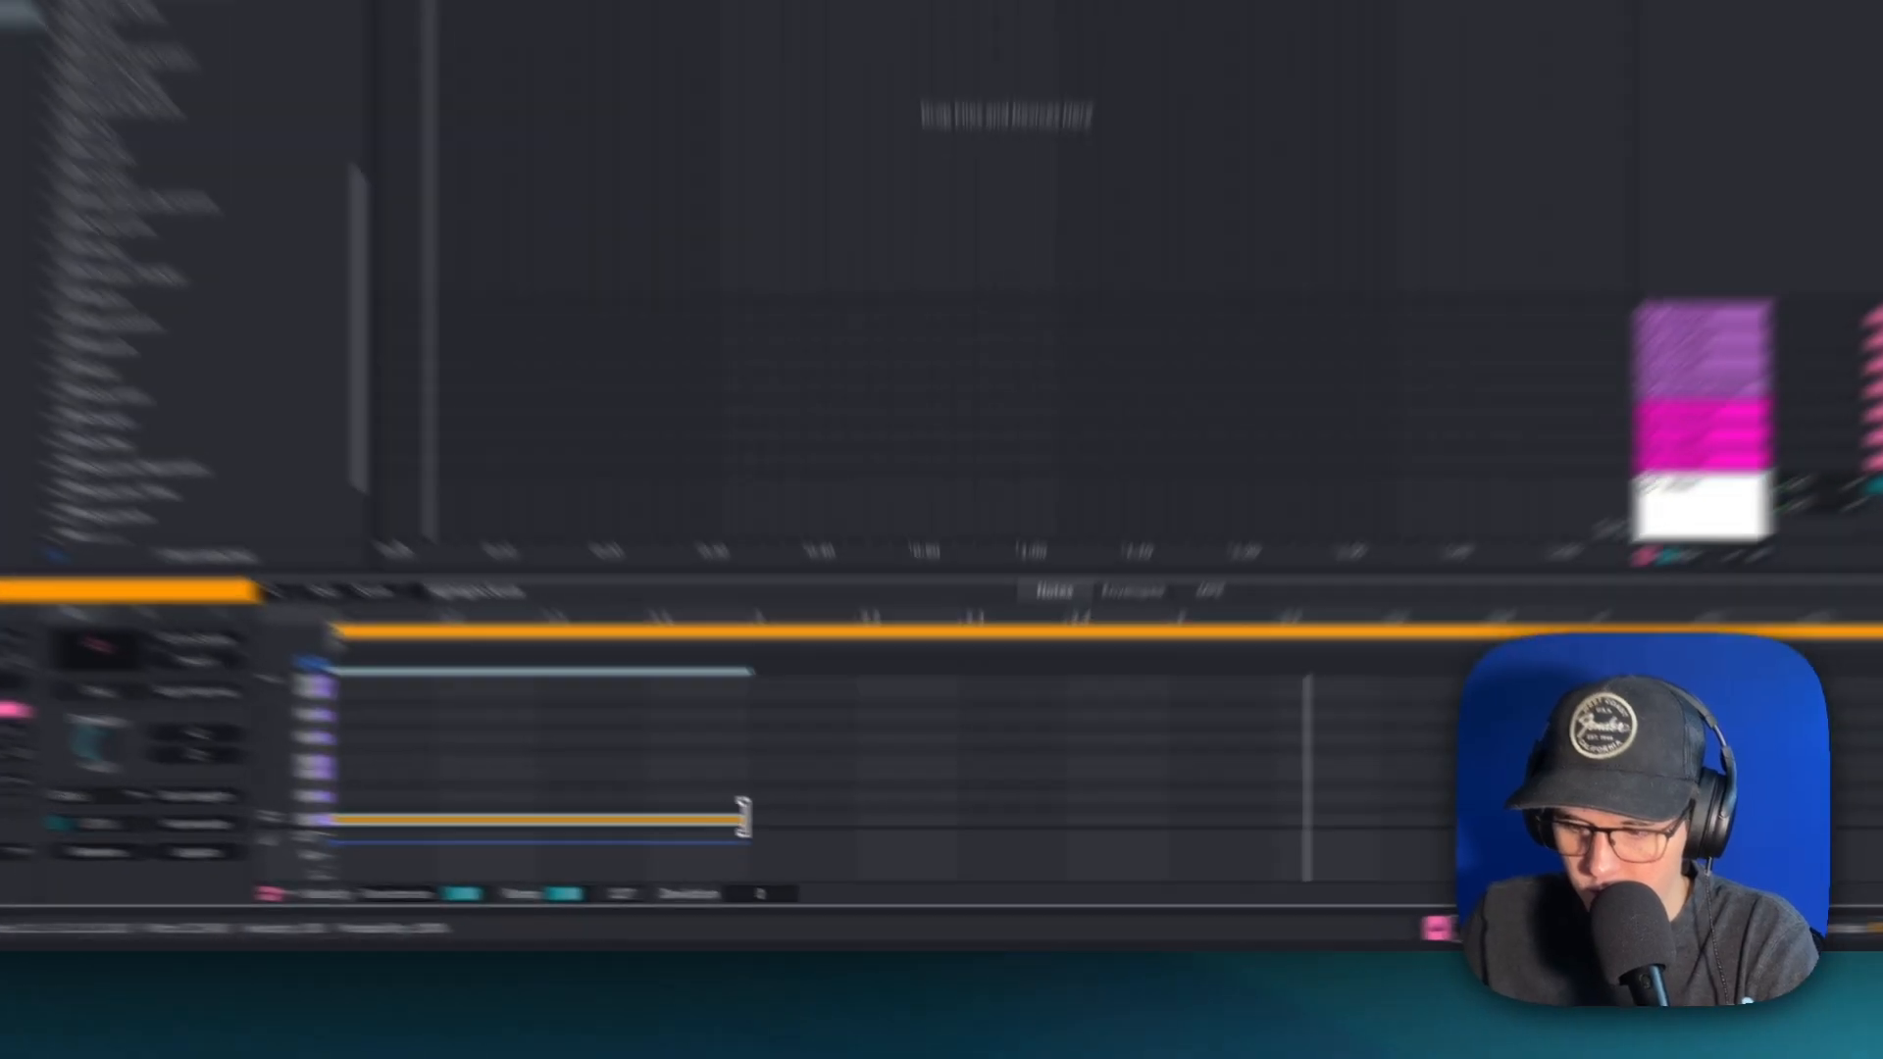
Adjust the MIDI note to end at bar 2, and freeze and flatten the Instrument Rack track.
left_click_drag(747, 818, 696, 781)
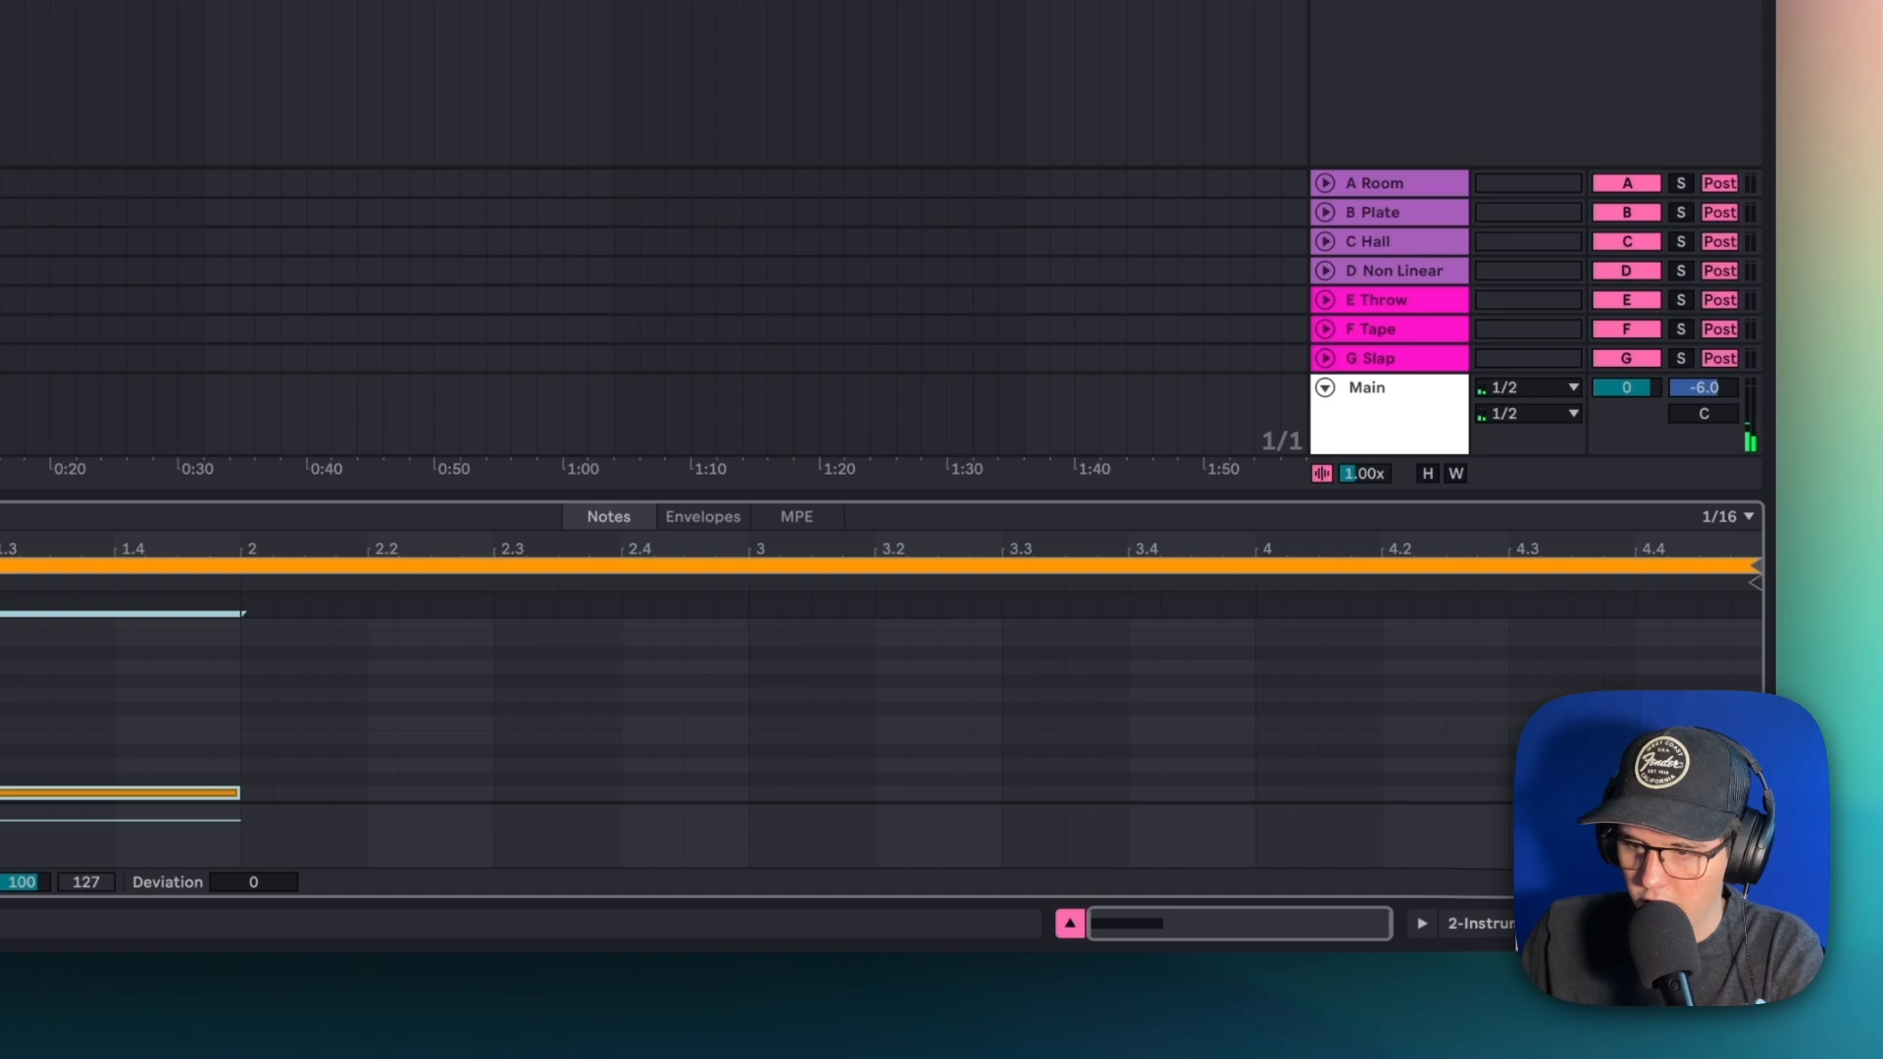
right_click(1035, 411)
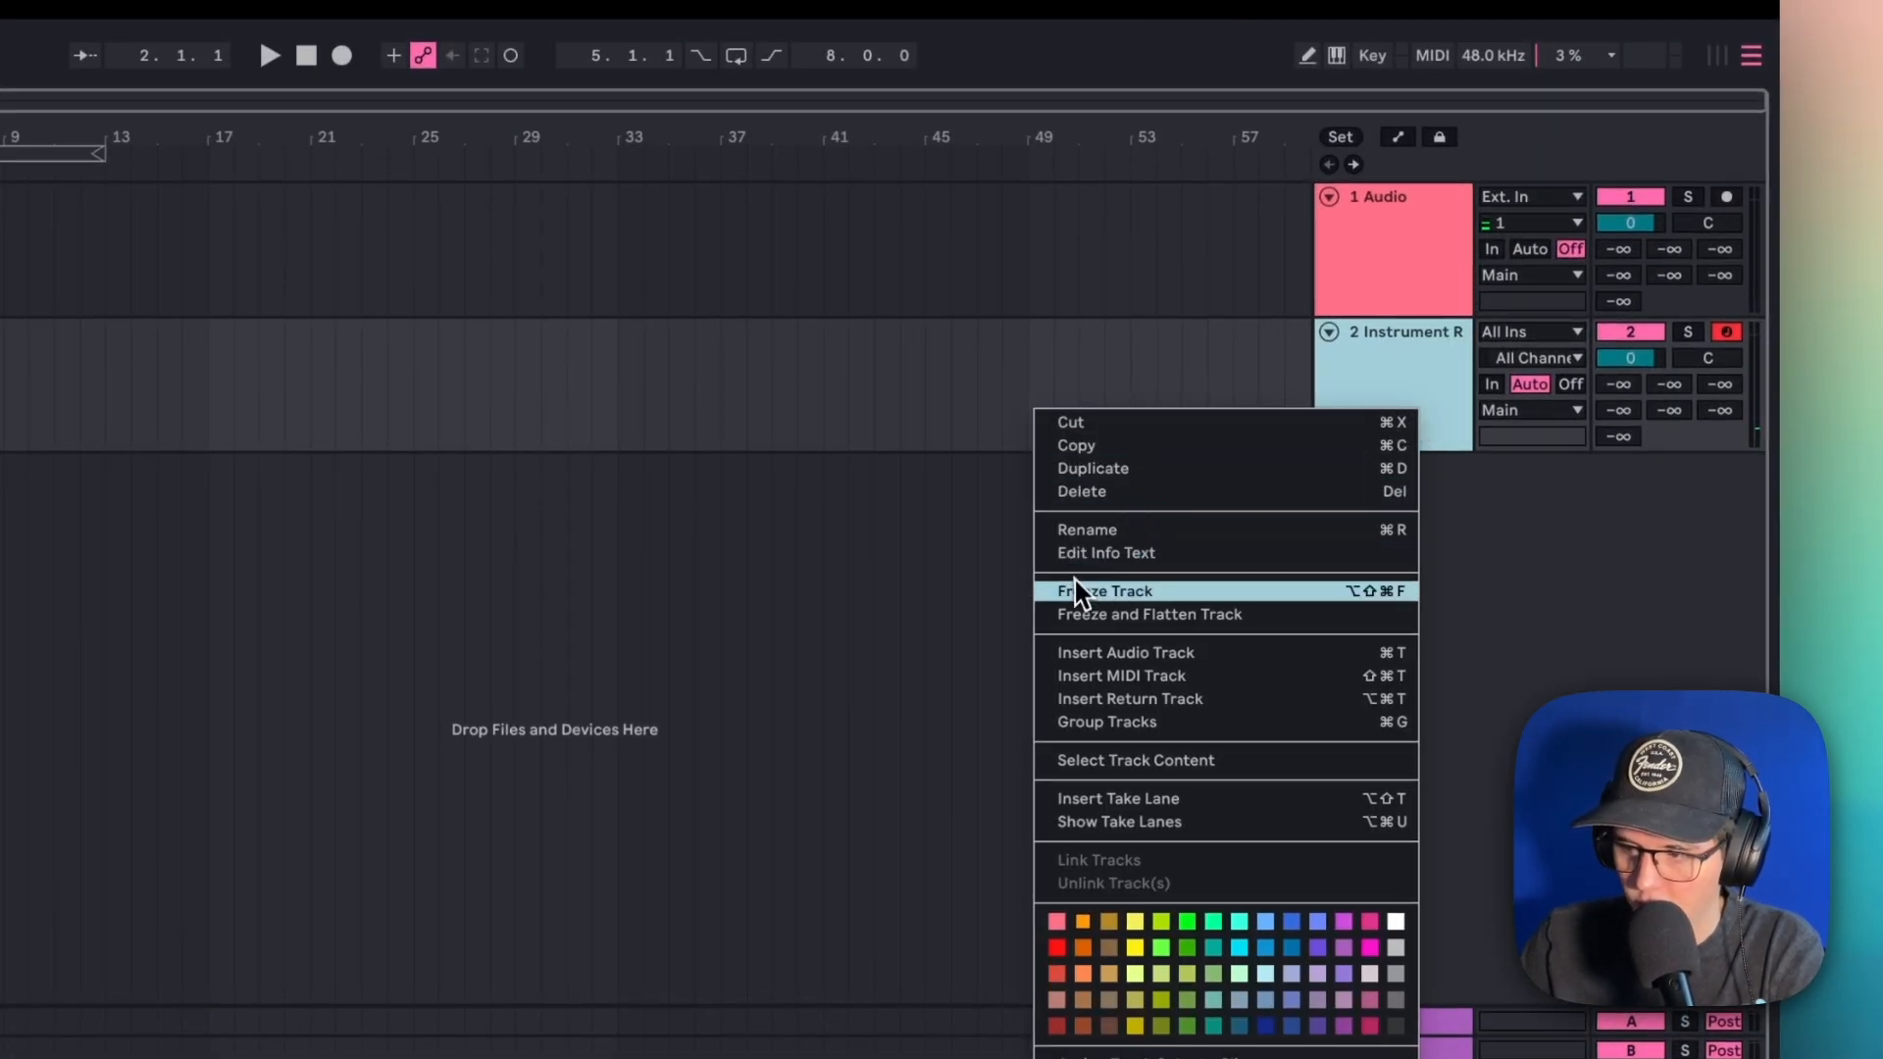
left_click(1073, 614)
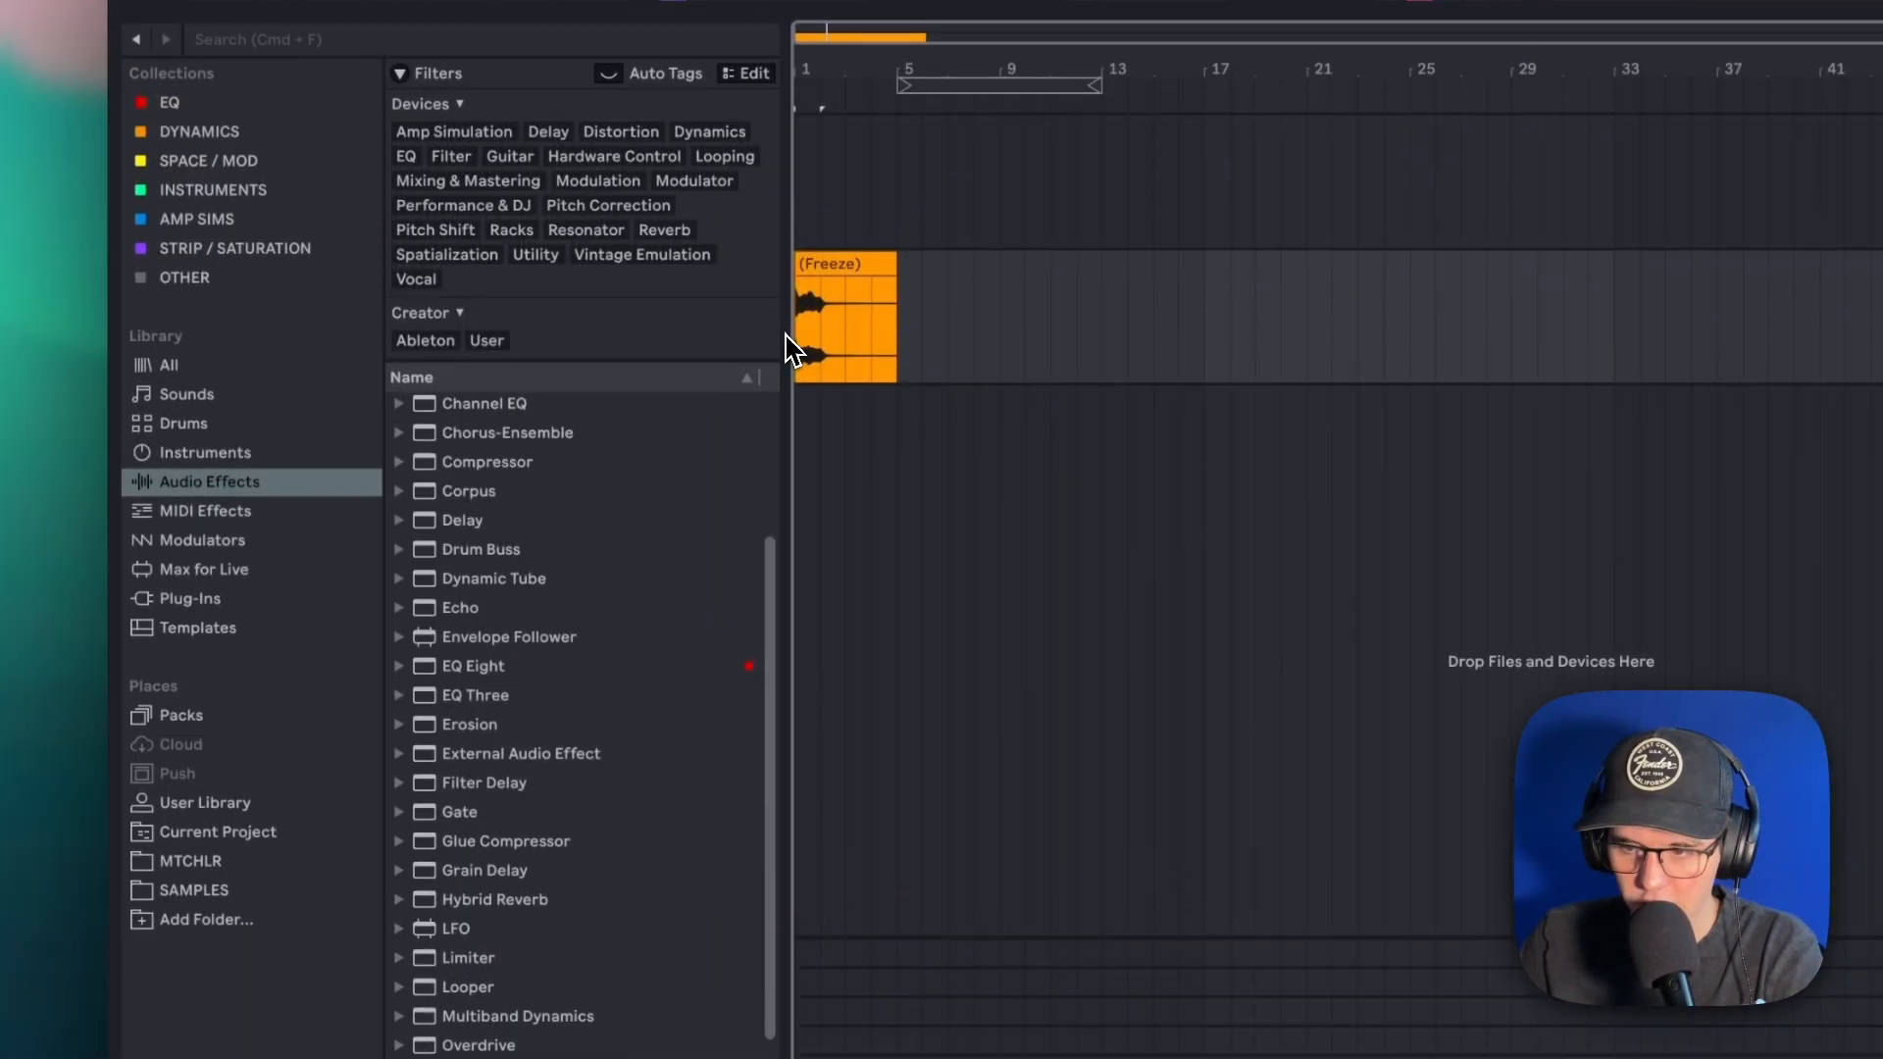
Find and add Granulator II, load the flattened Instrument Rack clip into it as its sample, and mute the source track.
left_click(806, 343)
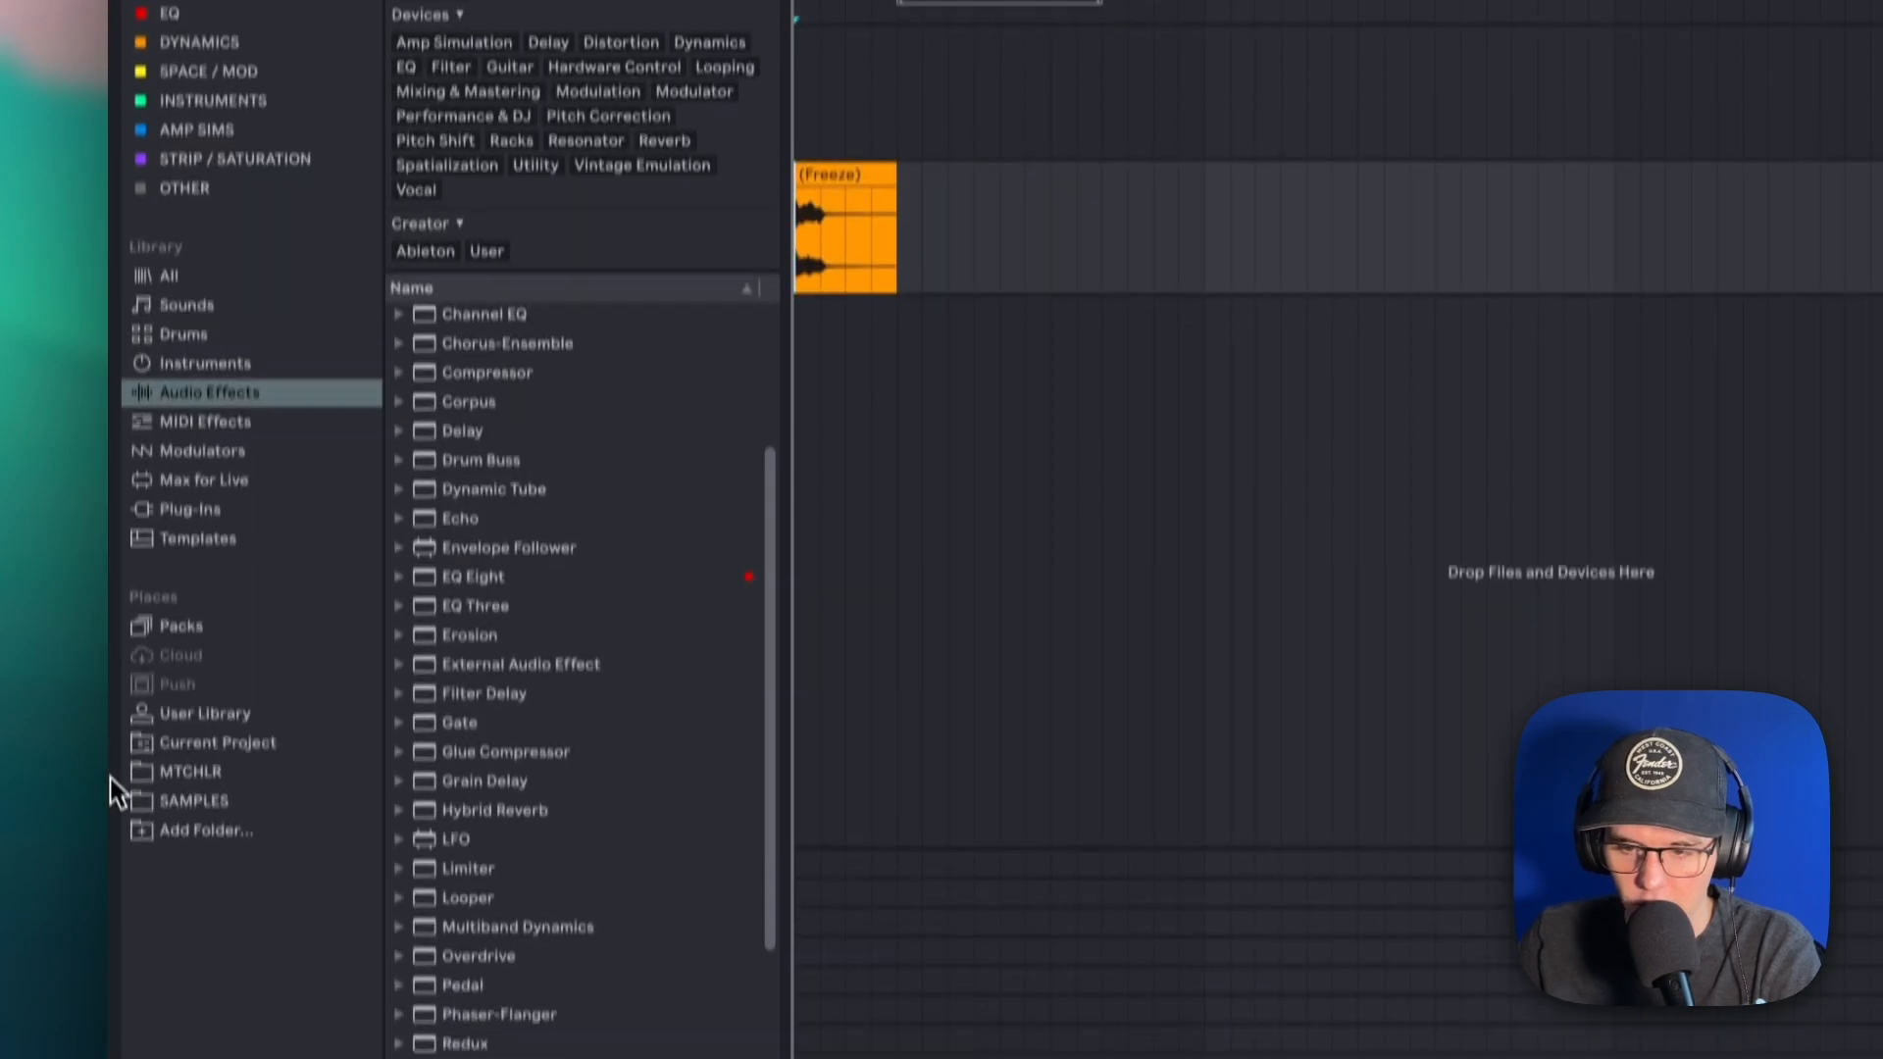
key("super+f")
type("granulator")
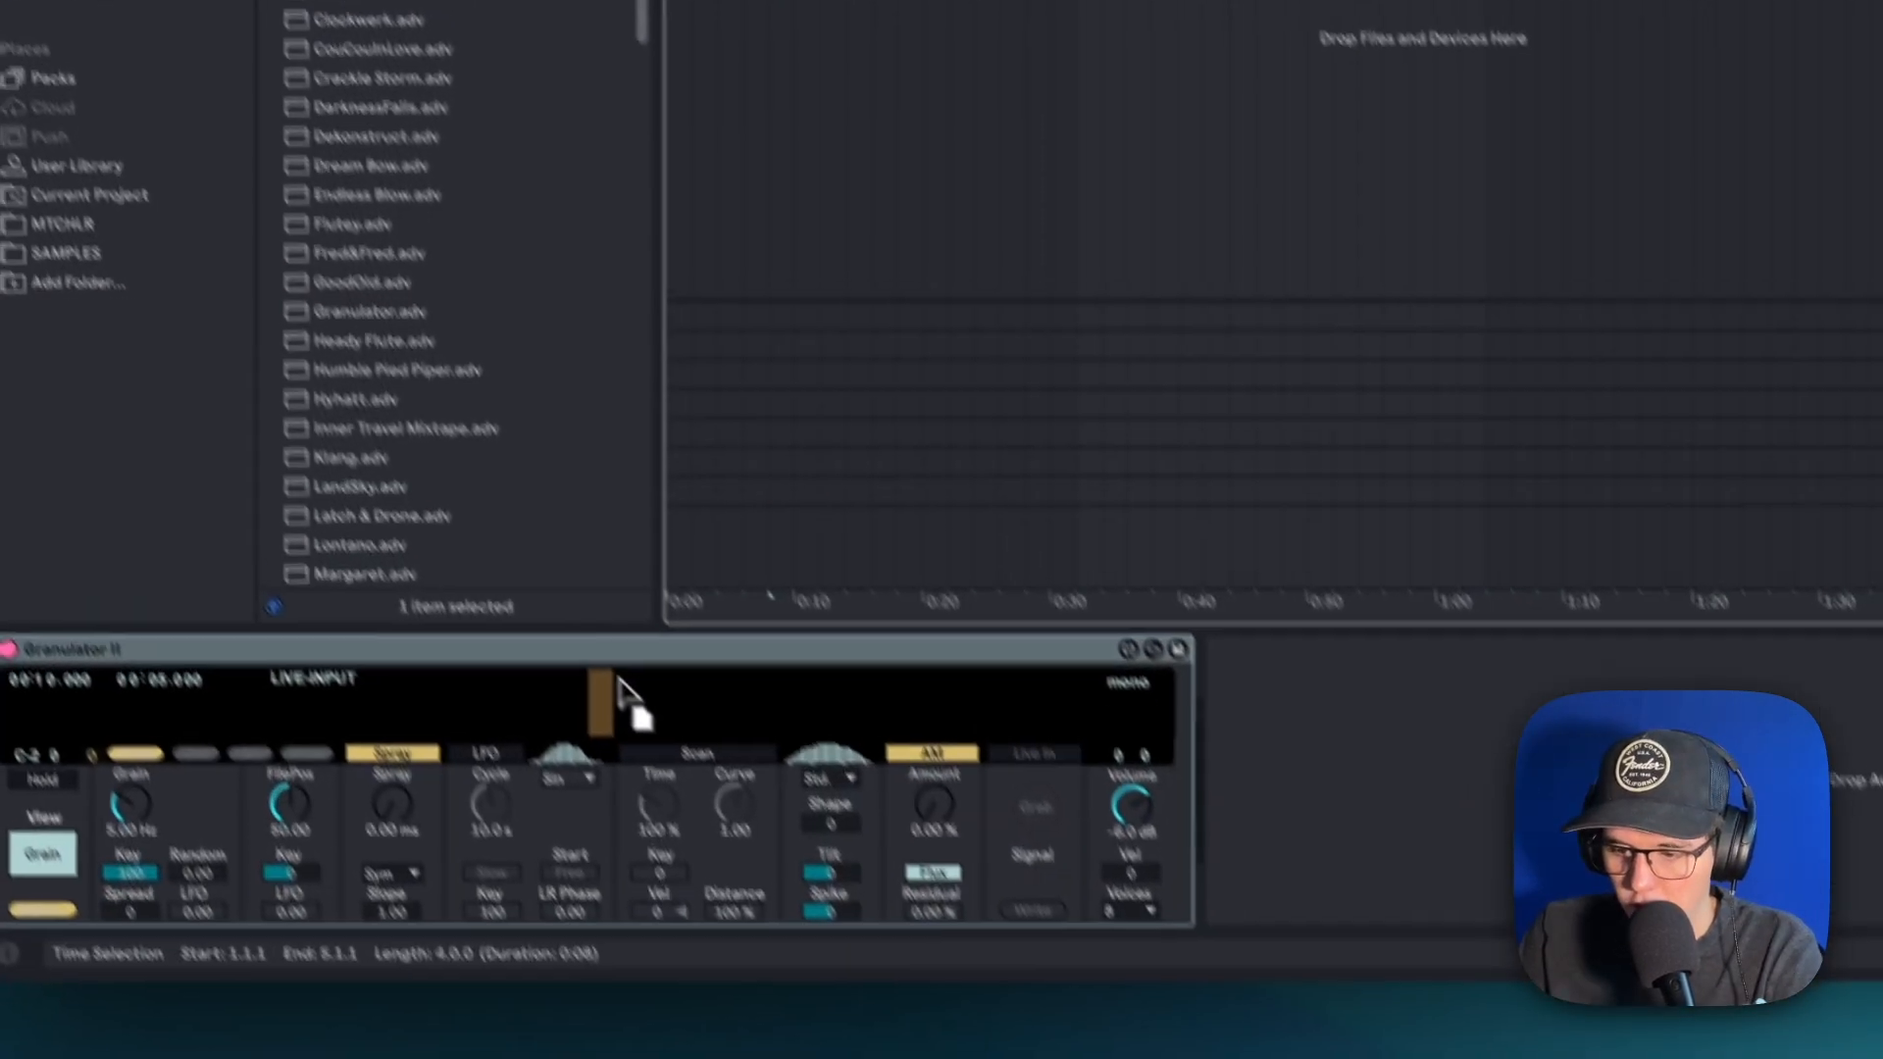
left_click_drag(621, 706, 600, 694)
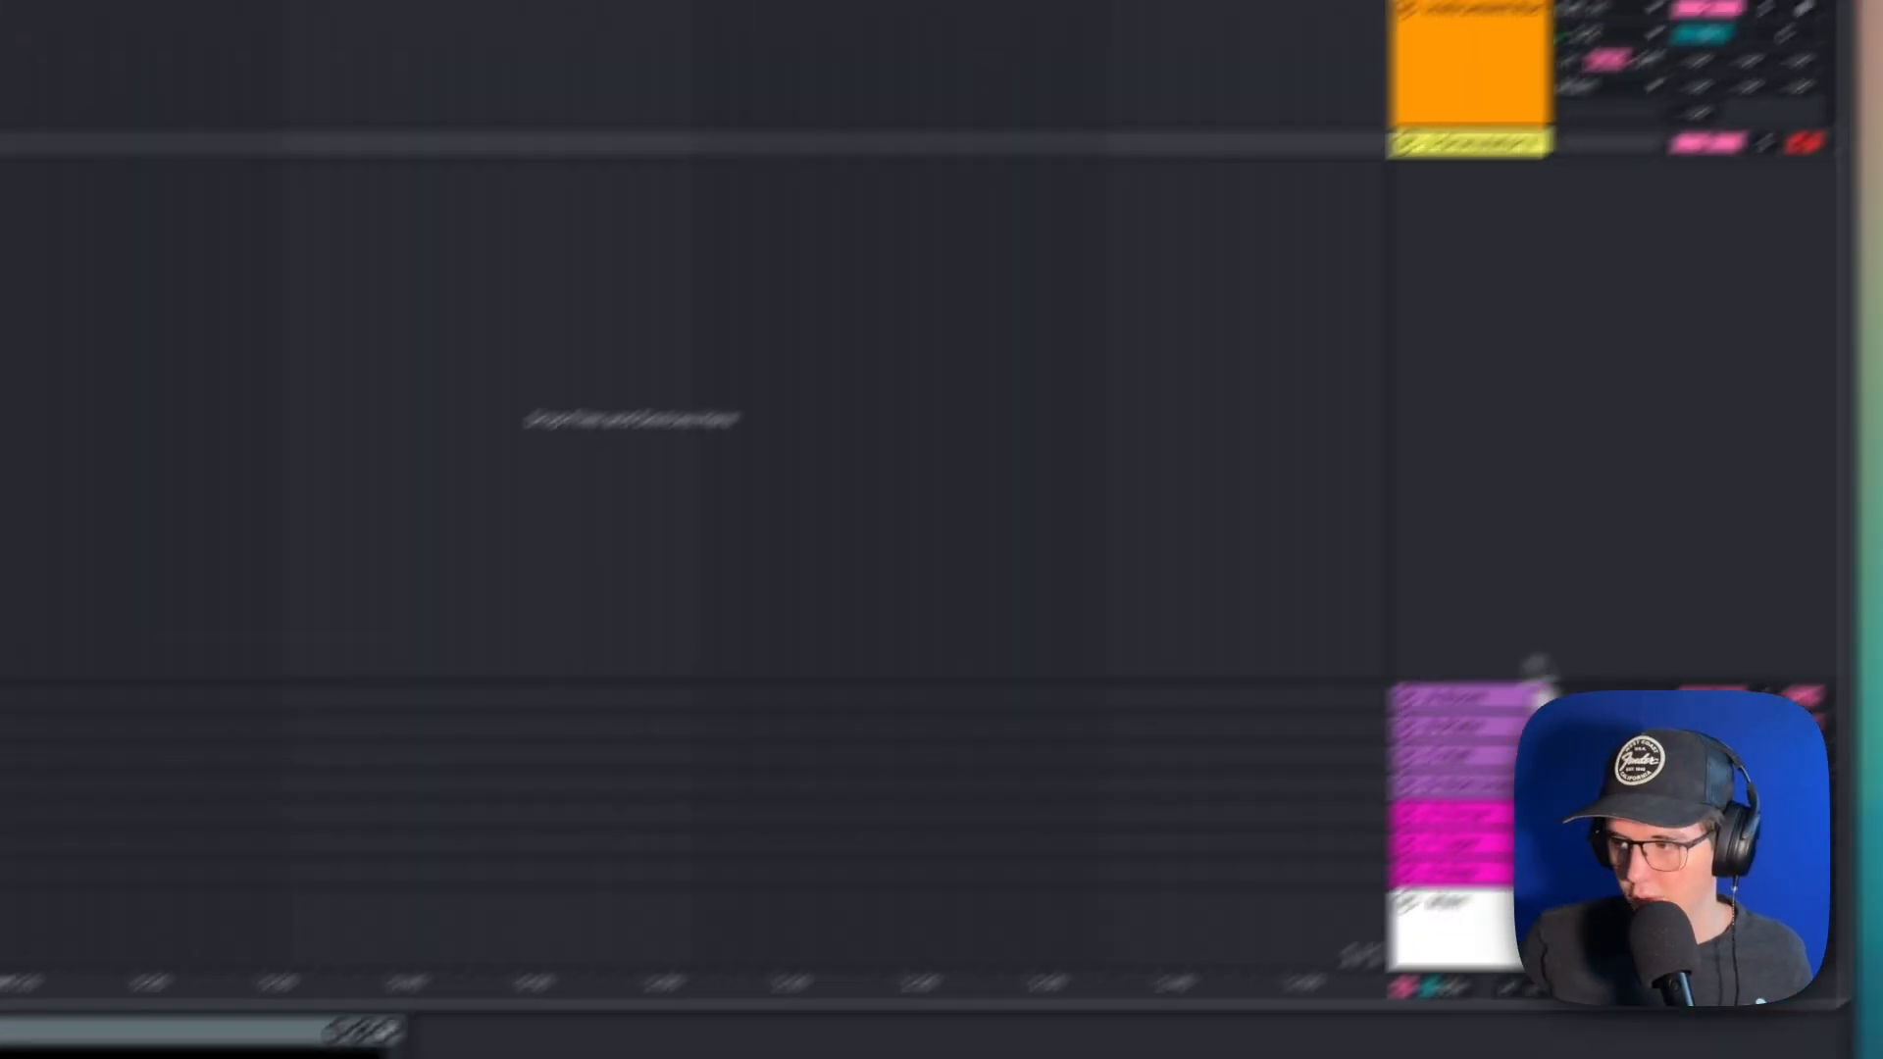
left_click(1643, 360)
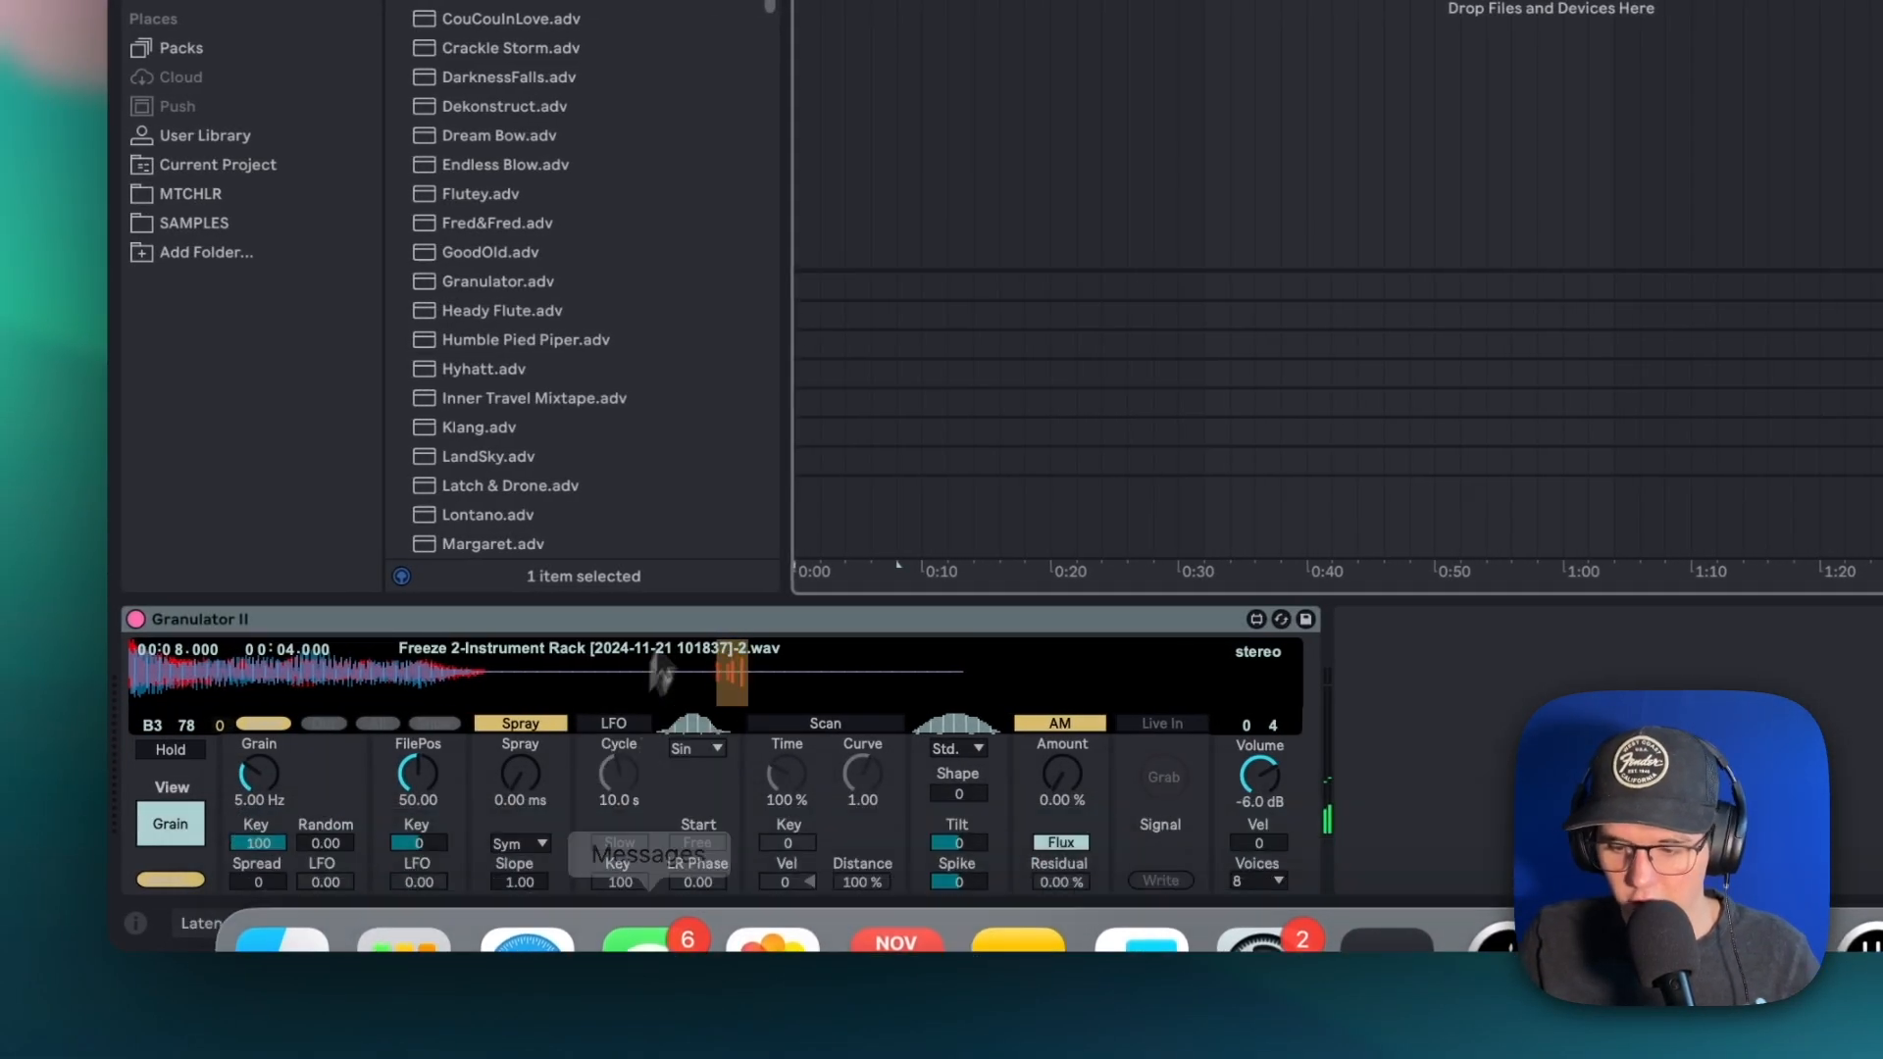
In Granulator II, set FilePos to 0, enable Scan with Time 2943 %, and set Spray to 36.6 ms and Grain to 1.57 Hz.
left_click(140, 700)
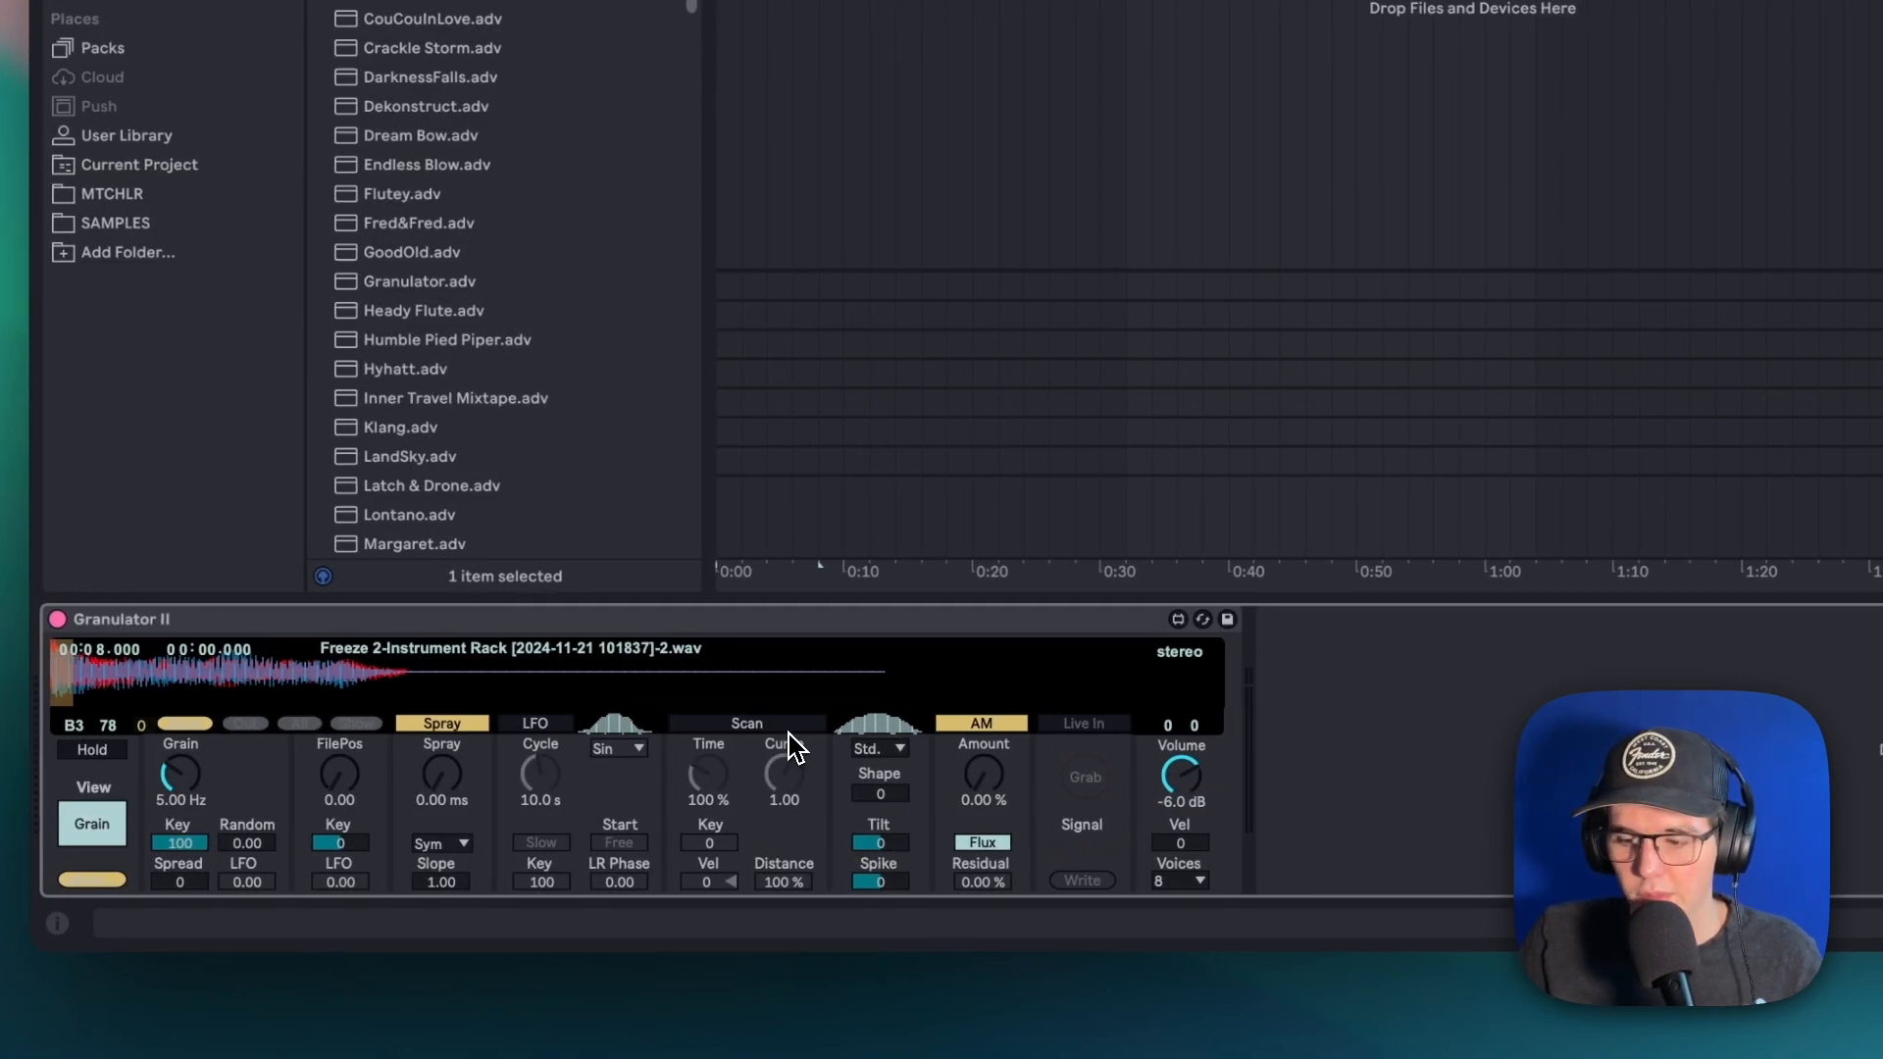
left_click(790, 726)
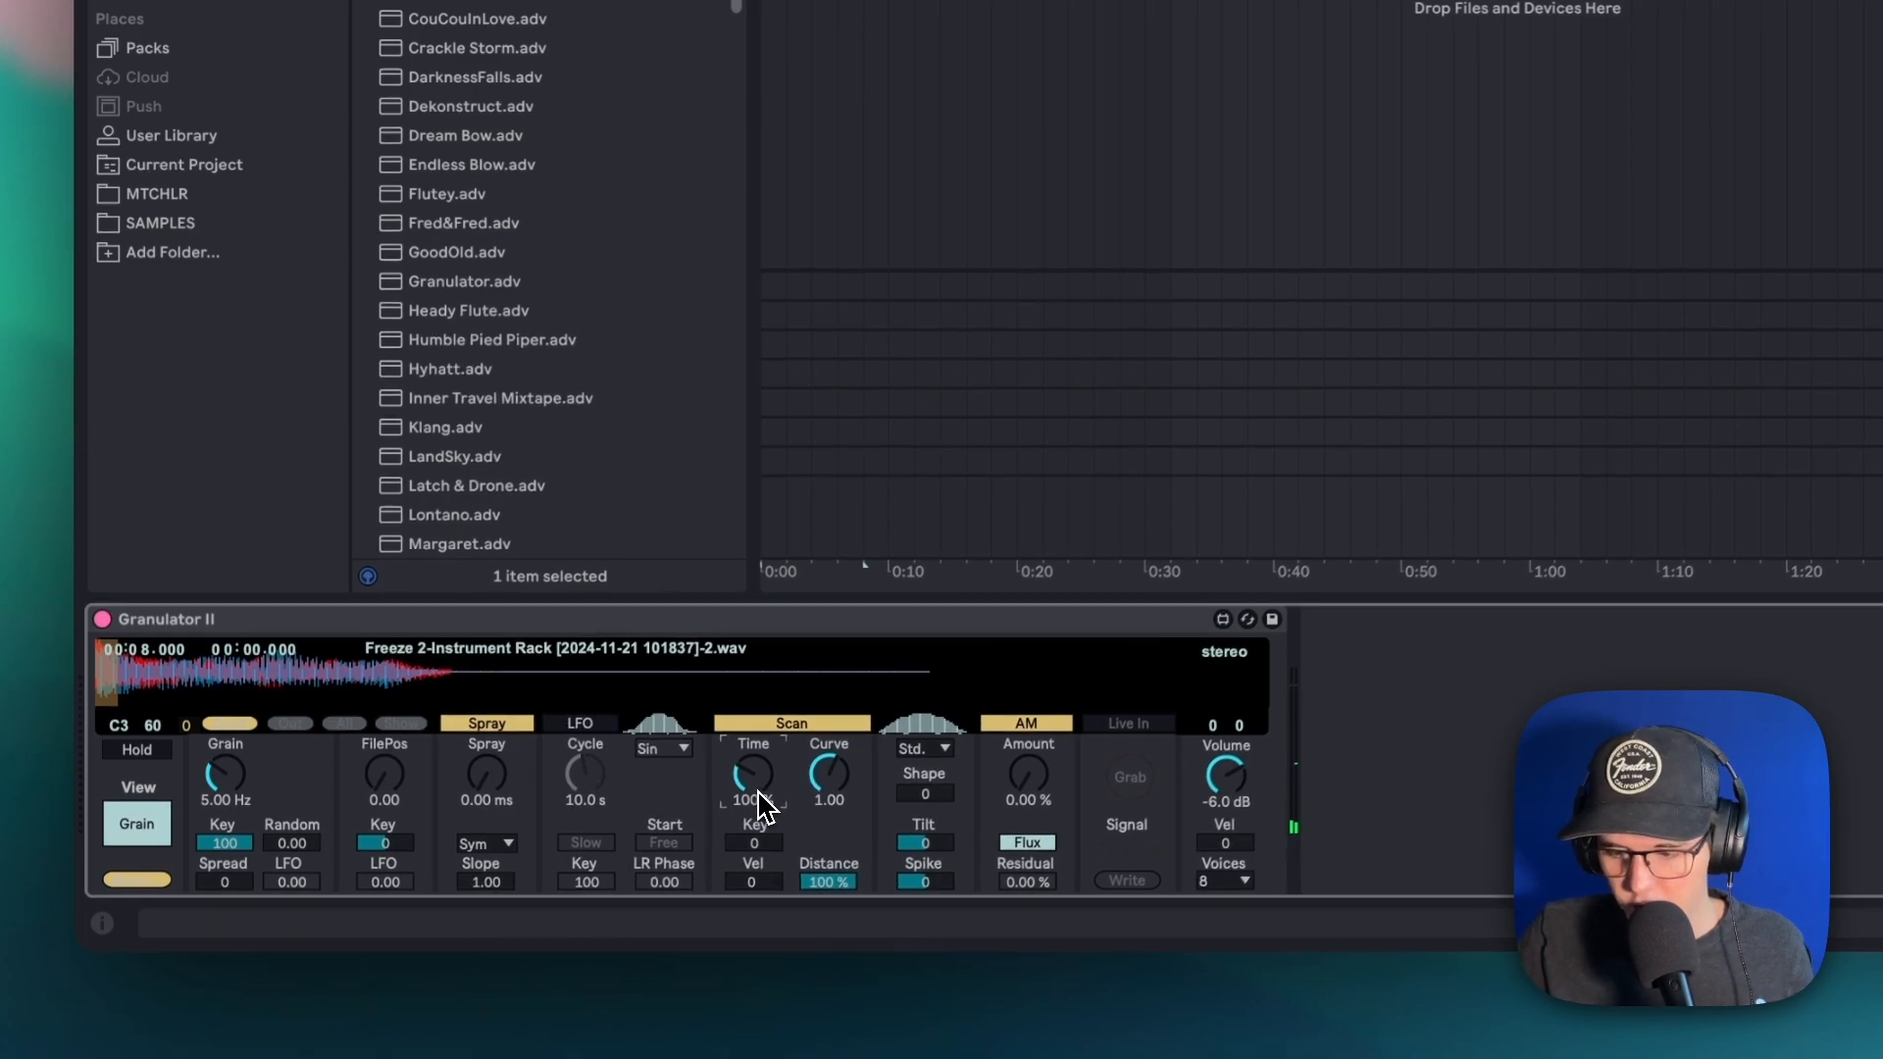
left_click_drag(789, 797, 788, 706)
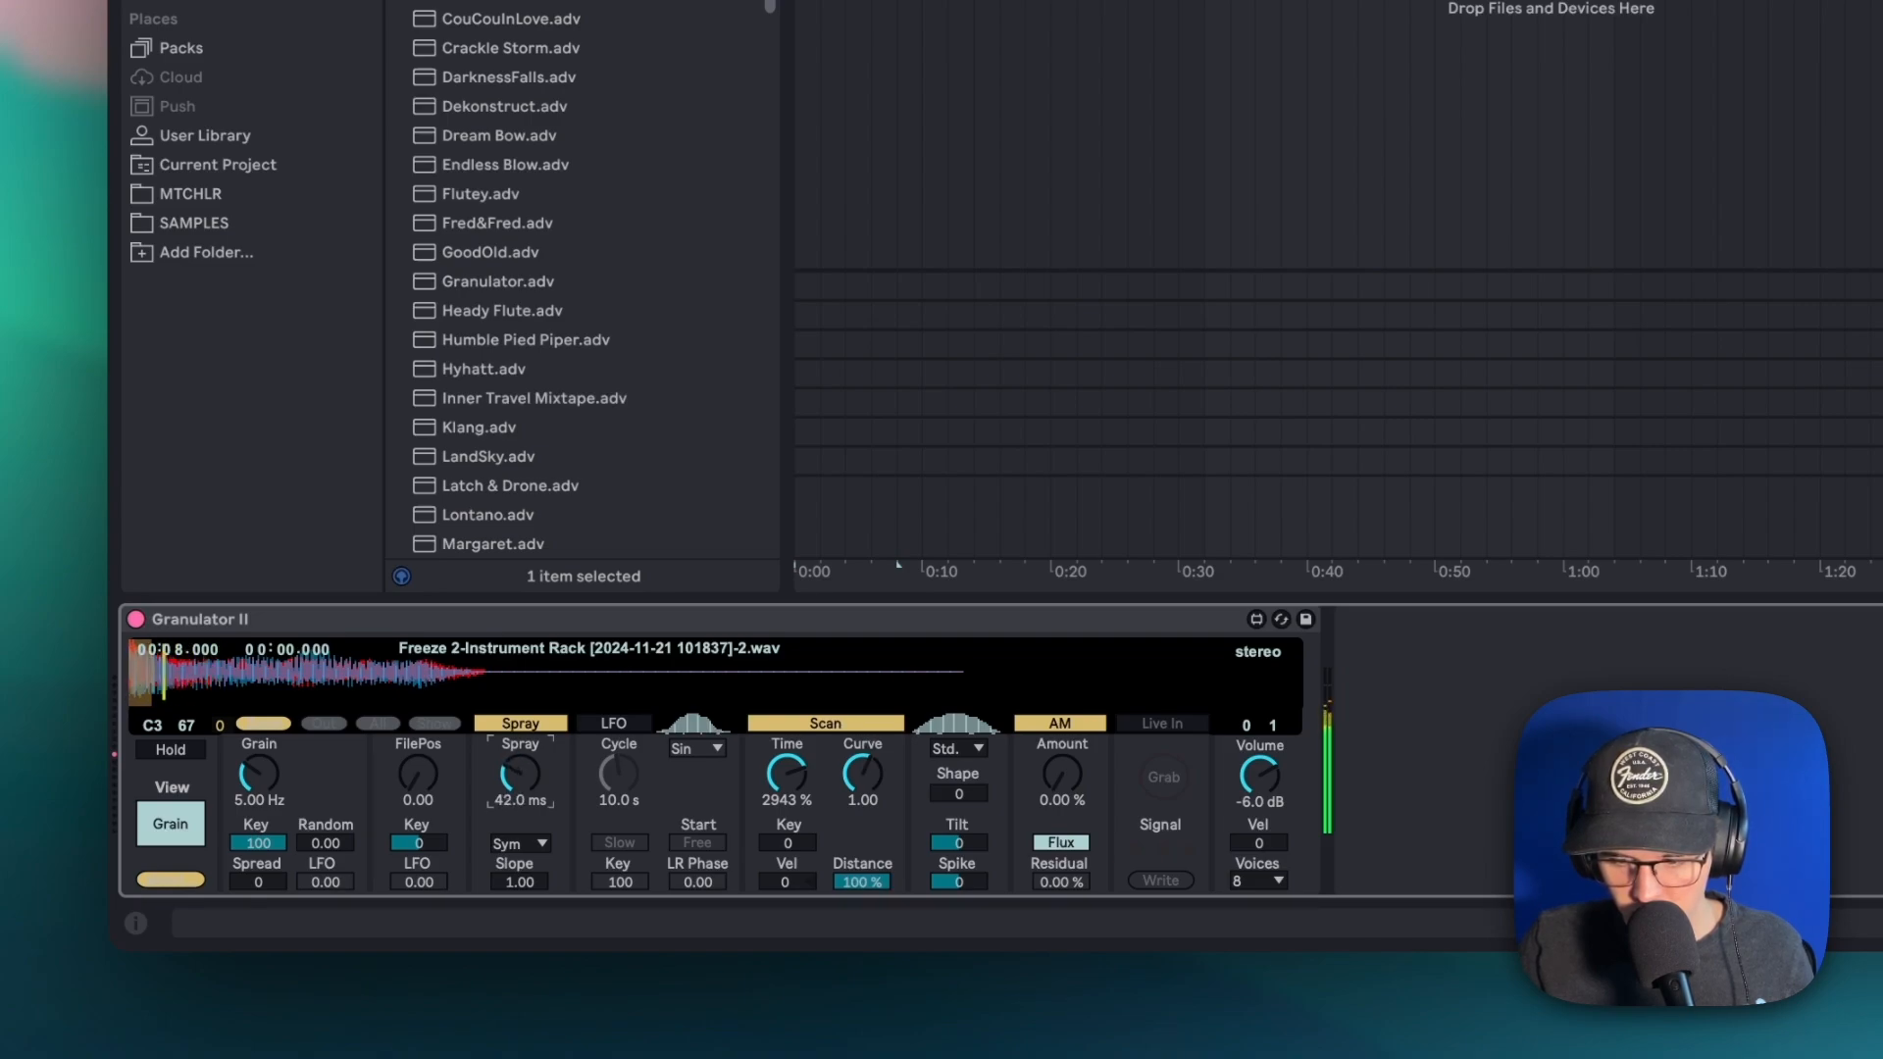
left_click_drag(259, 774, 258, 814)
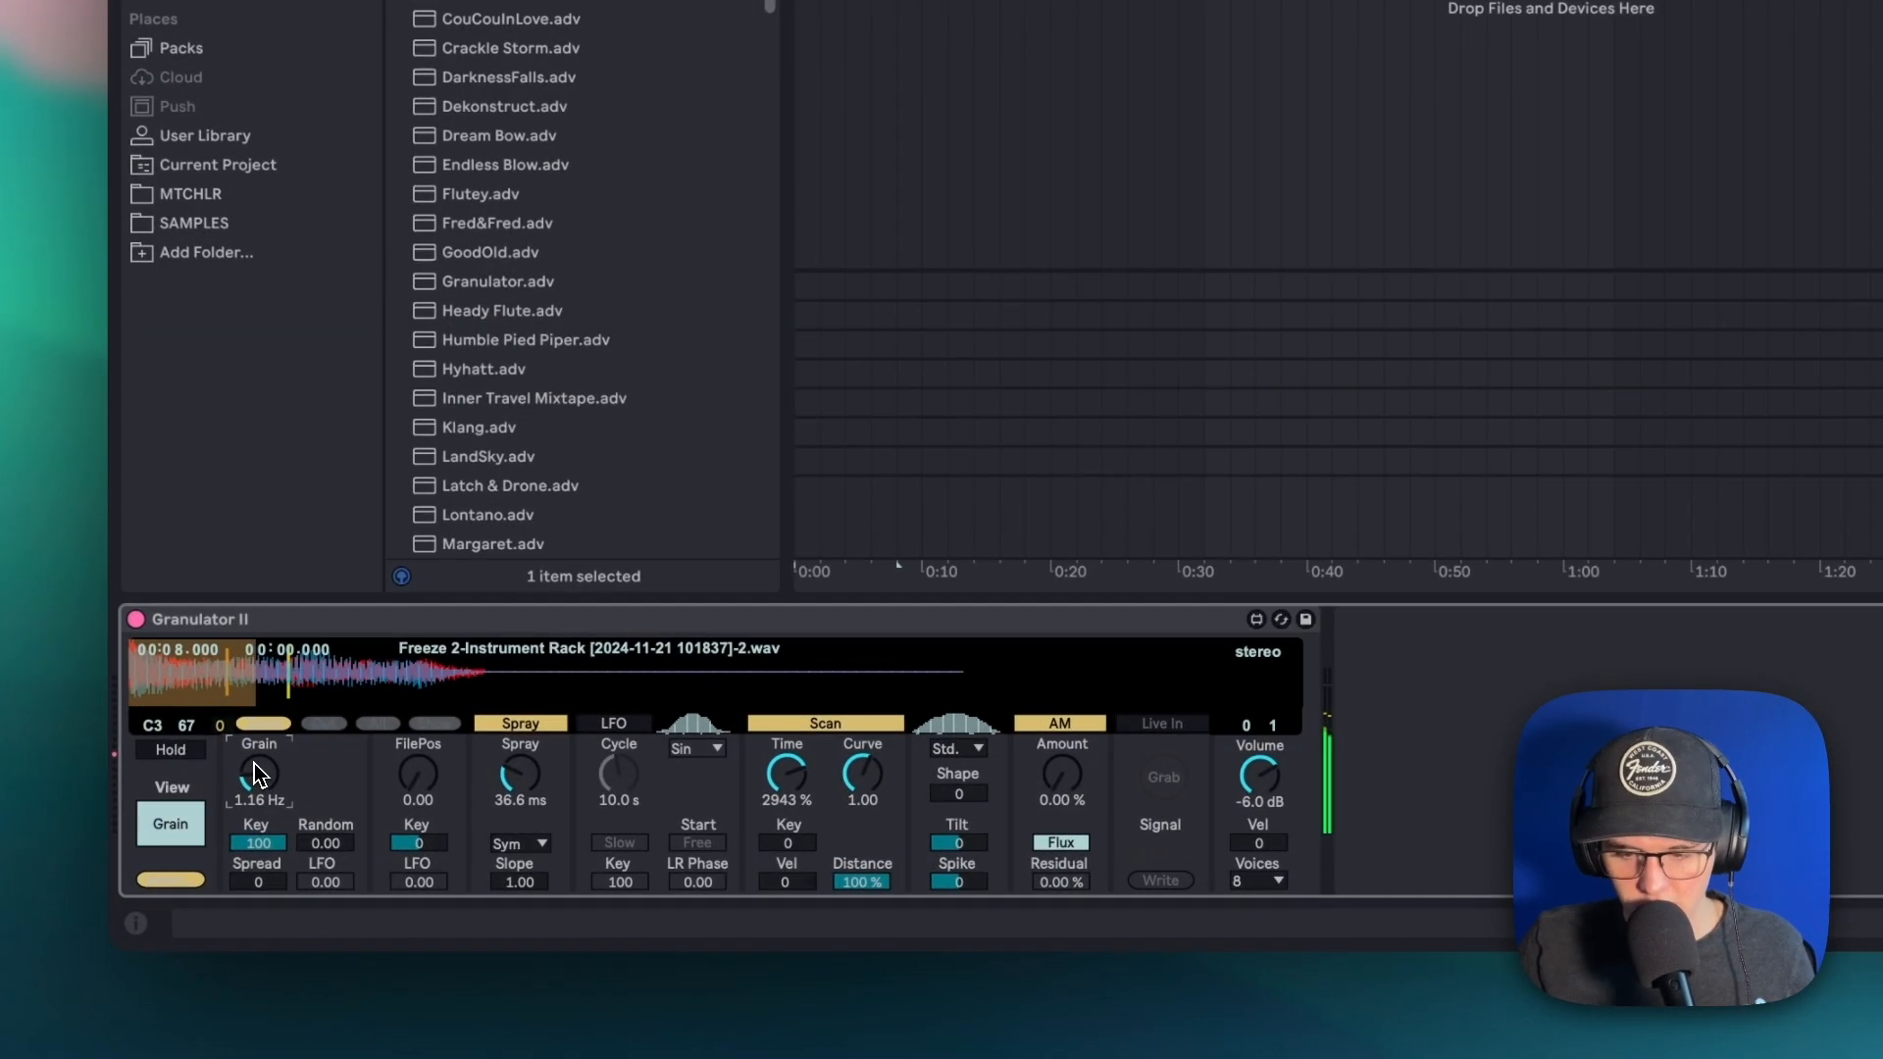
left_click_drag(364, 865, 364, 853)
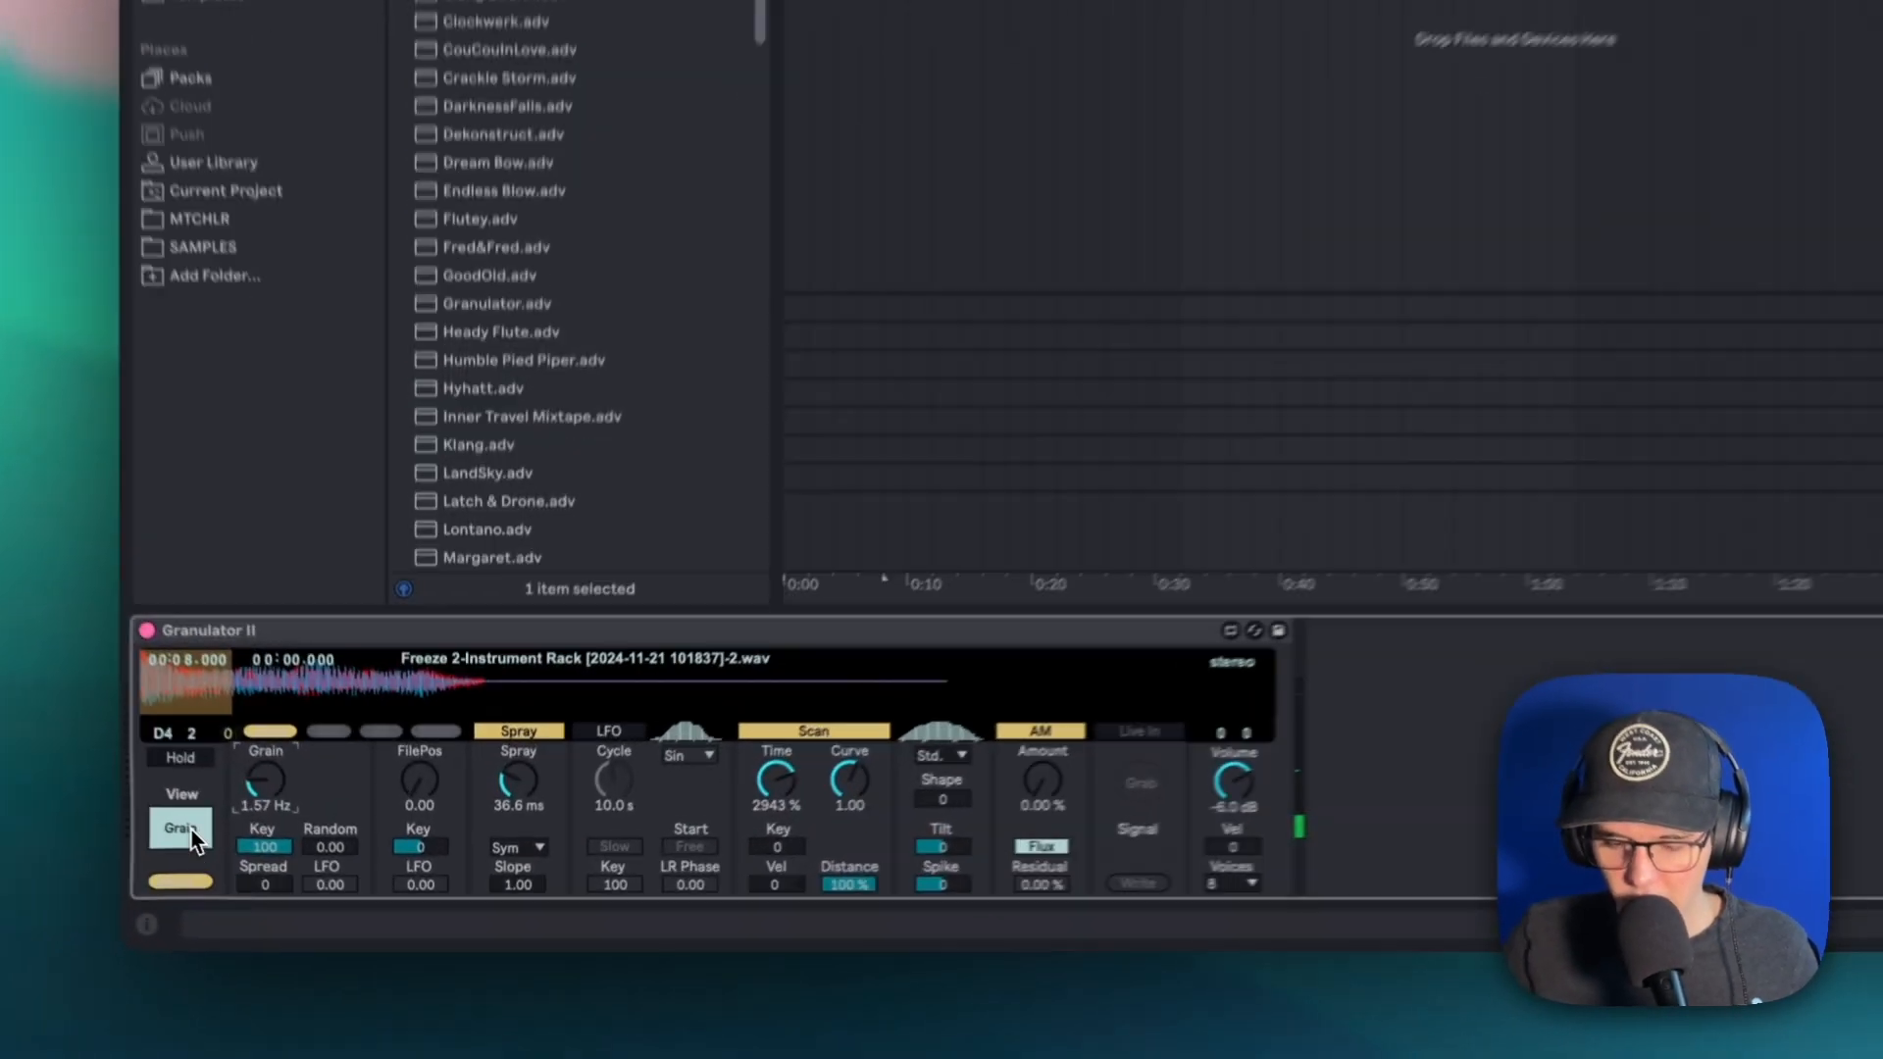
Switch Granulator II to its Filter view and set the amp envelope attack to 3.99 s.
left_click(323, 890)
left_click(372, 863)
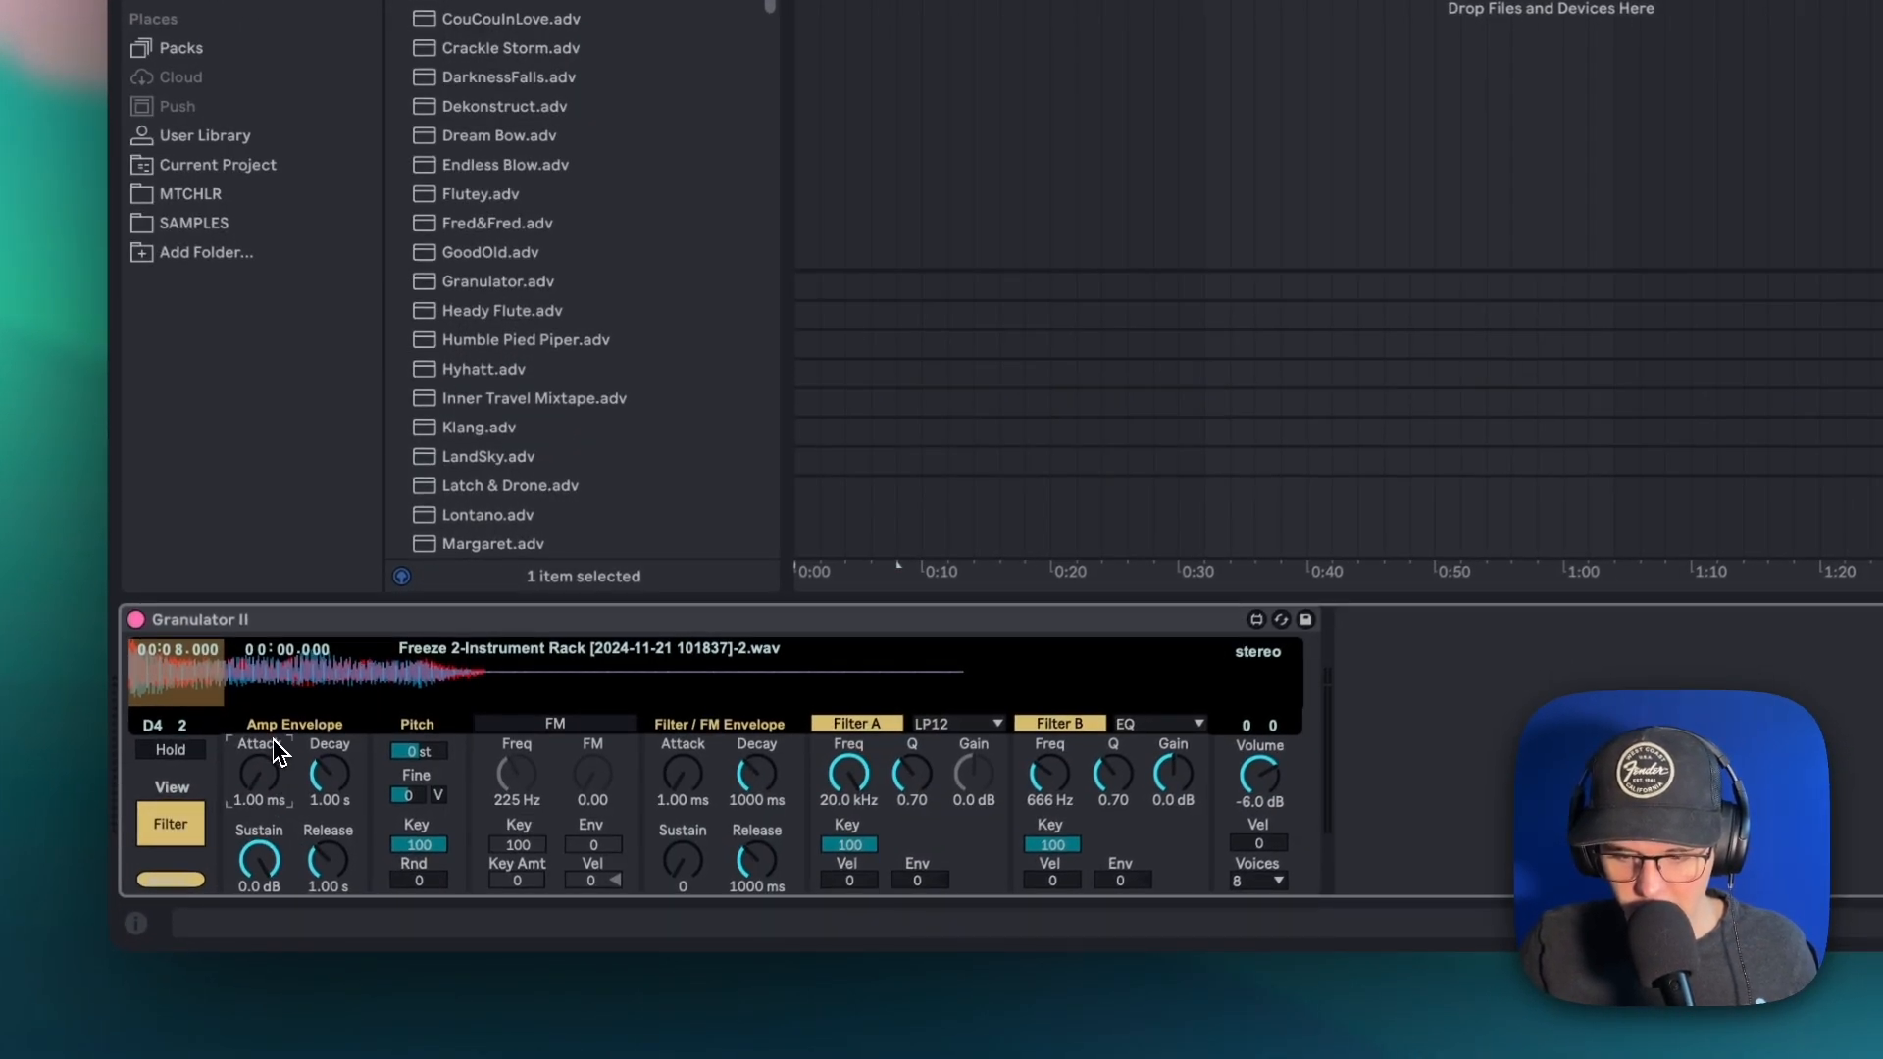
left_click_drag(275, 753, 275, 708)
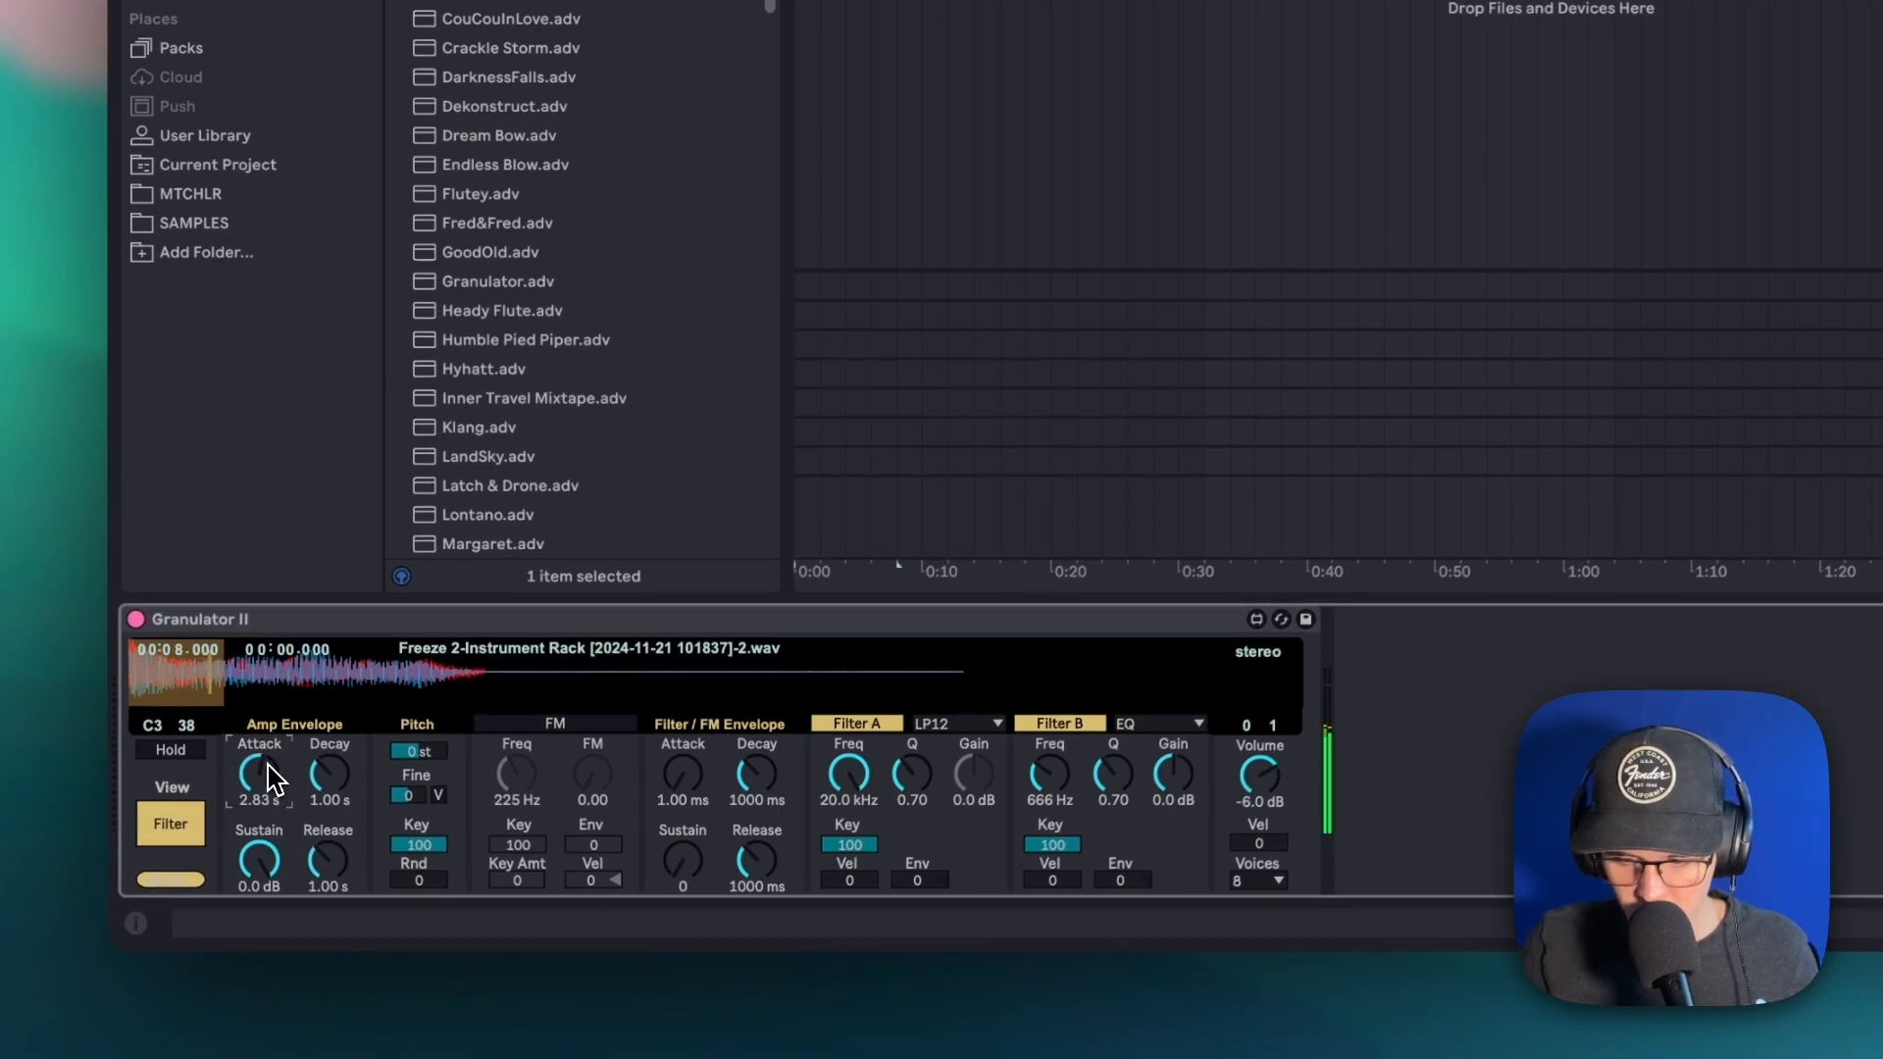
left_click_drag(260, 781, 260, 774)
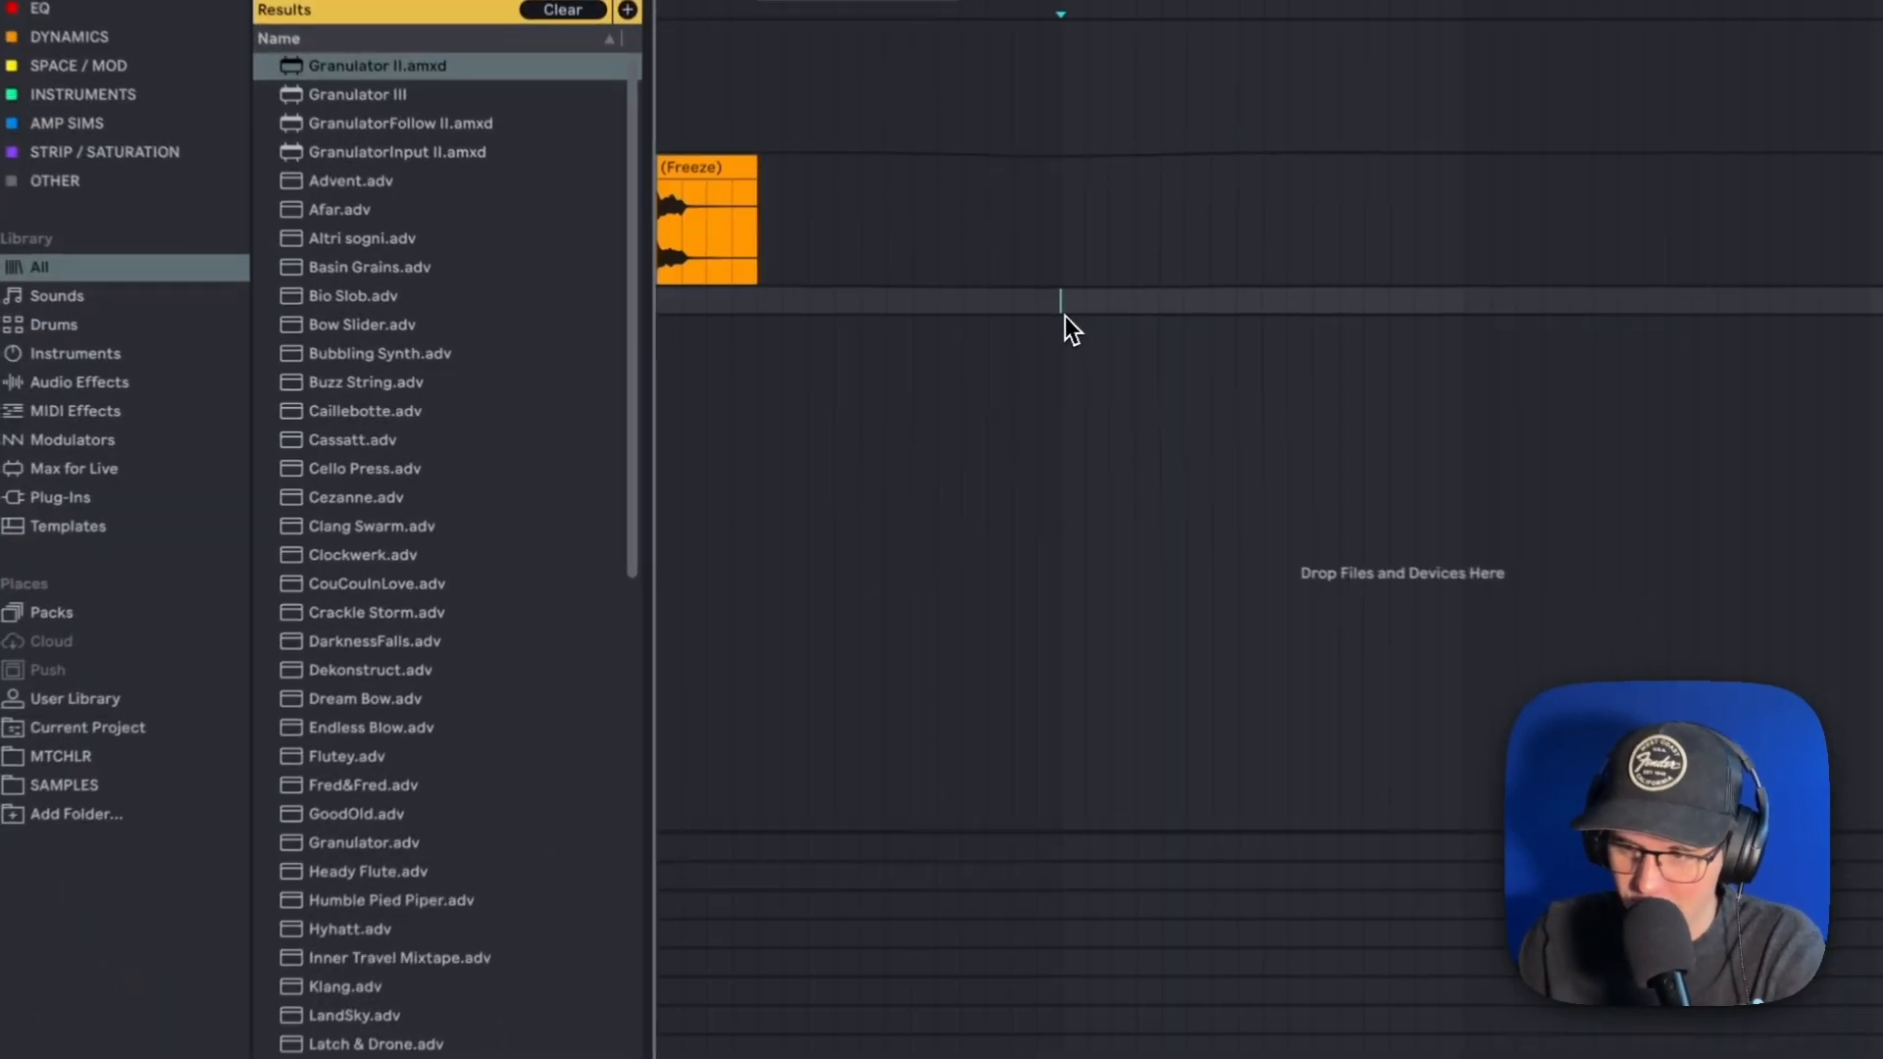
Create a 16-bar MIDI clip on the Granulator II track and draw a C3 note spanning its full length.
left_click_drag(825, 362, 585, 362)
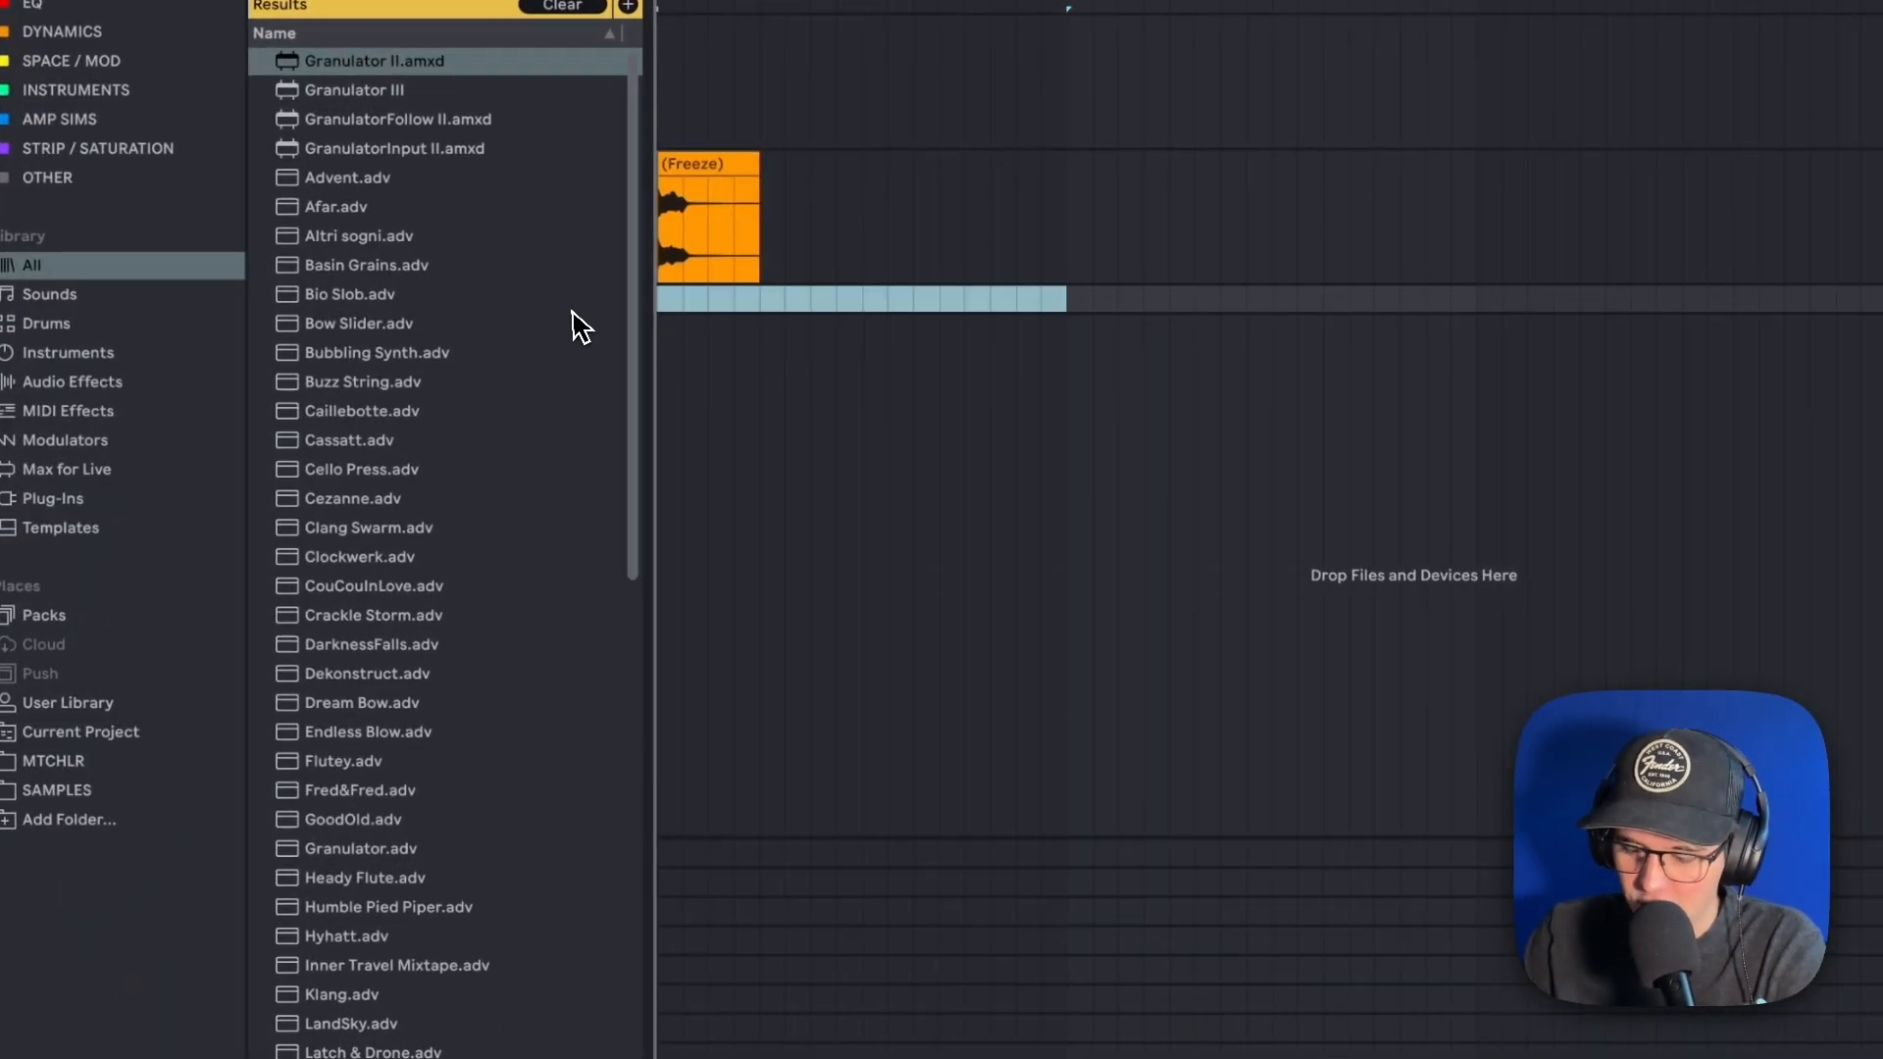
key("shift+super+m")
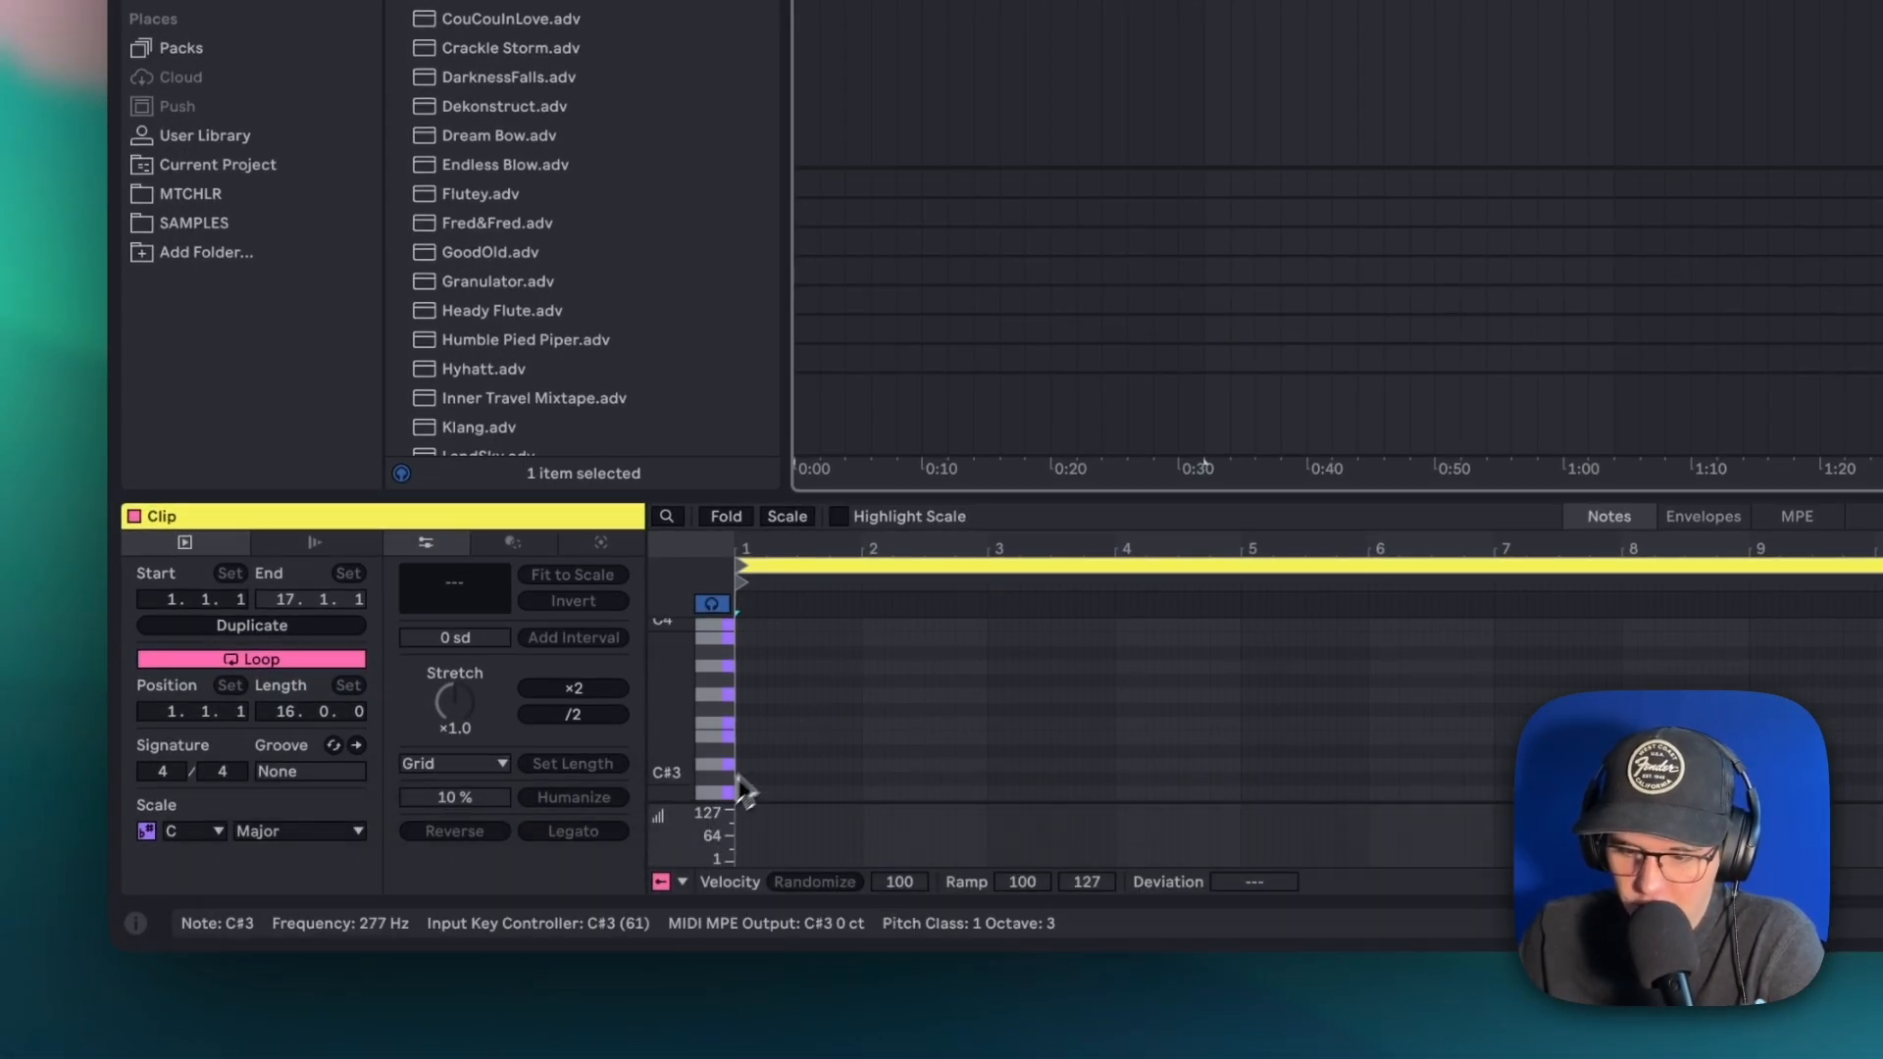
double_click(720, 873)
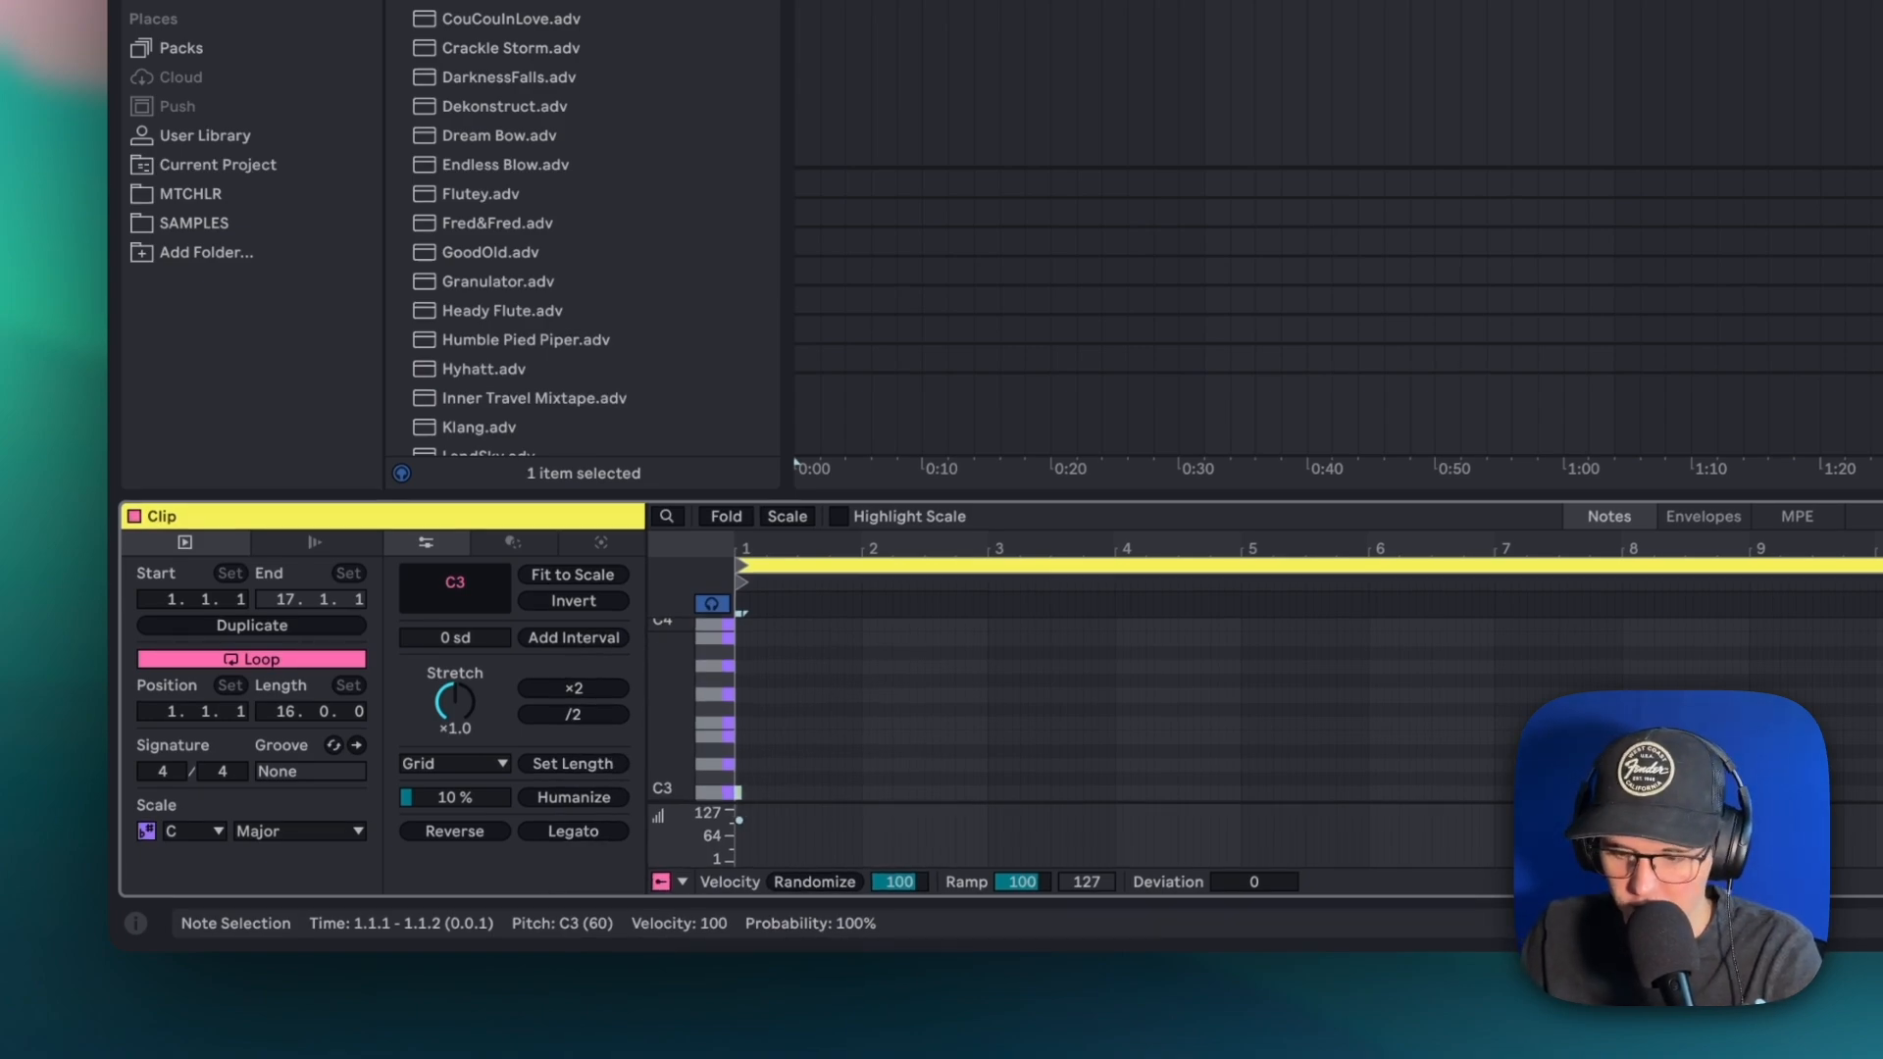
left_click_drag(742, 795, 815, 816)
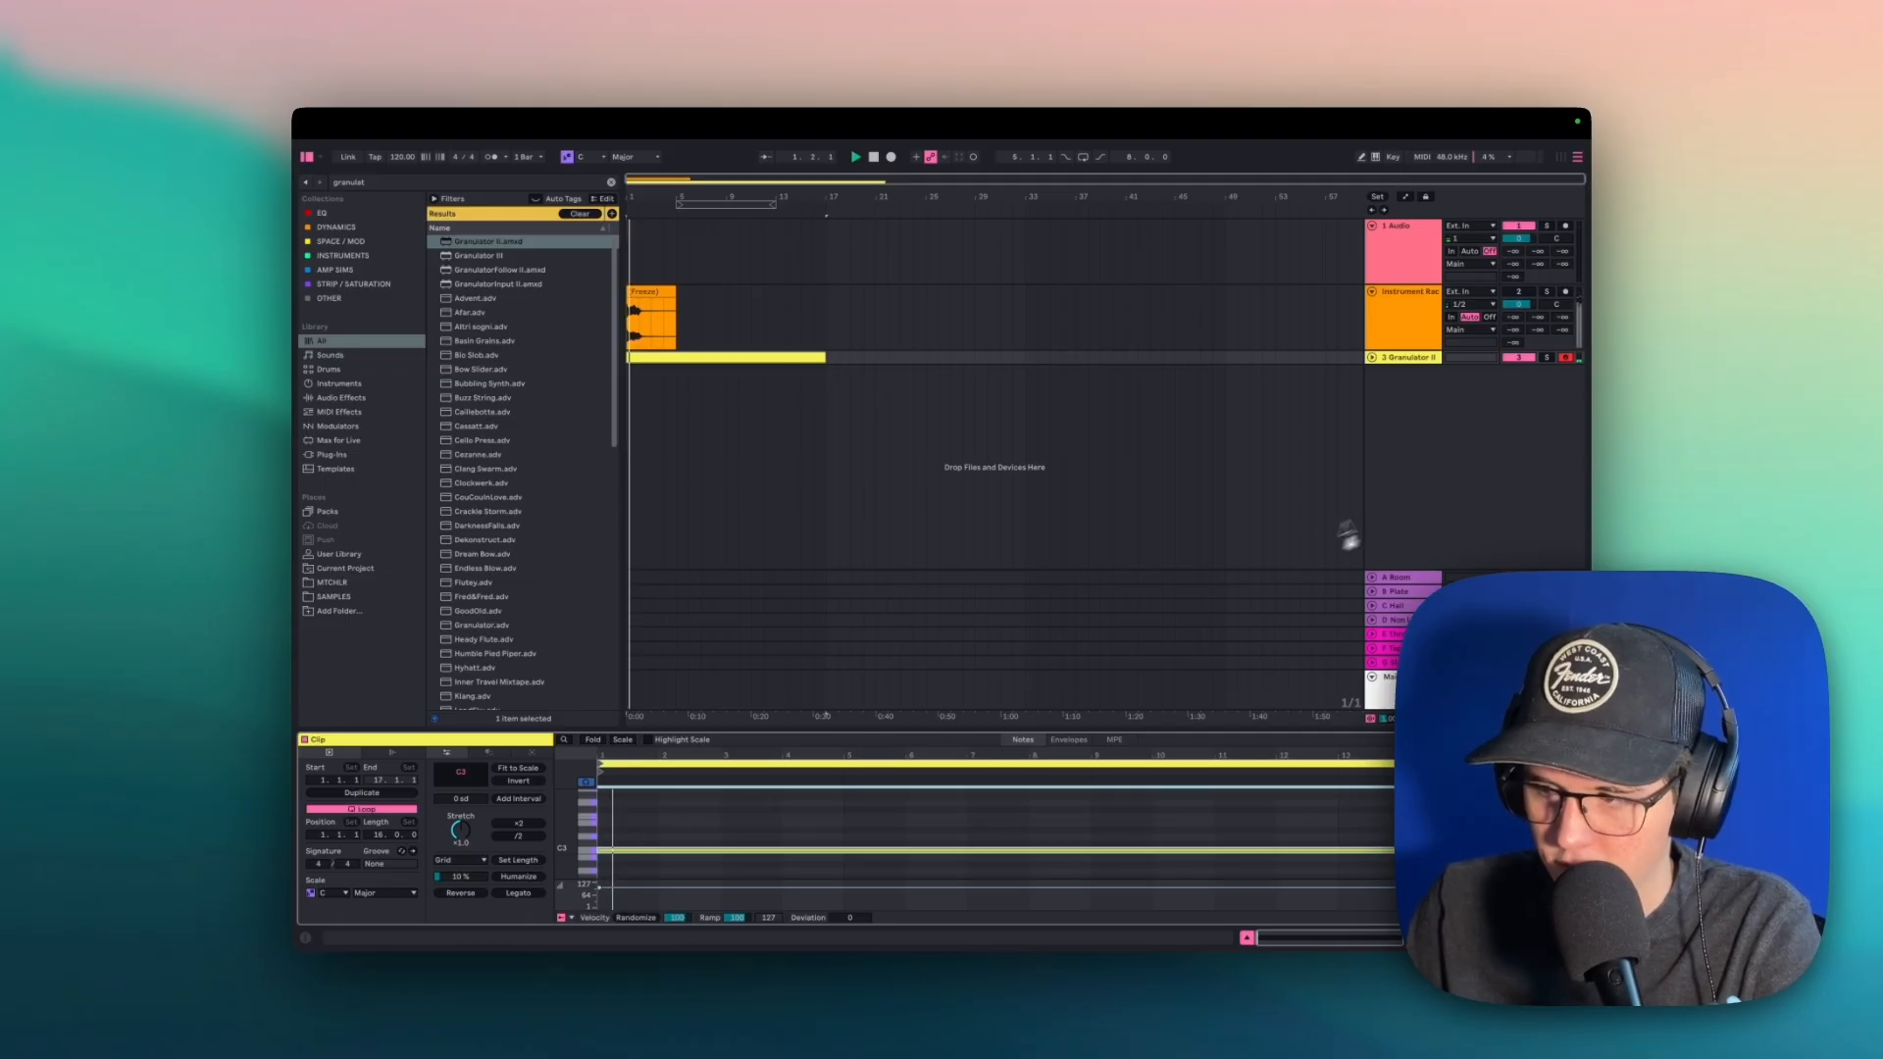
Show the Granulator II device and adjust the Filter A cutoff frequency.
left_click_drag(1348, 530, 1329, 355)
left_click(1337, 334)
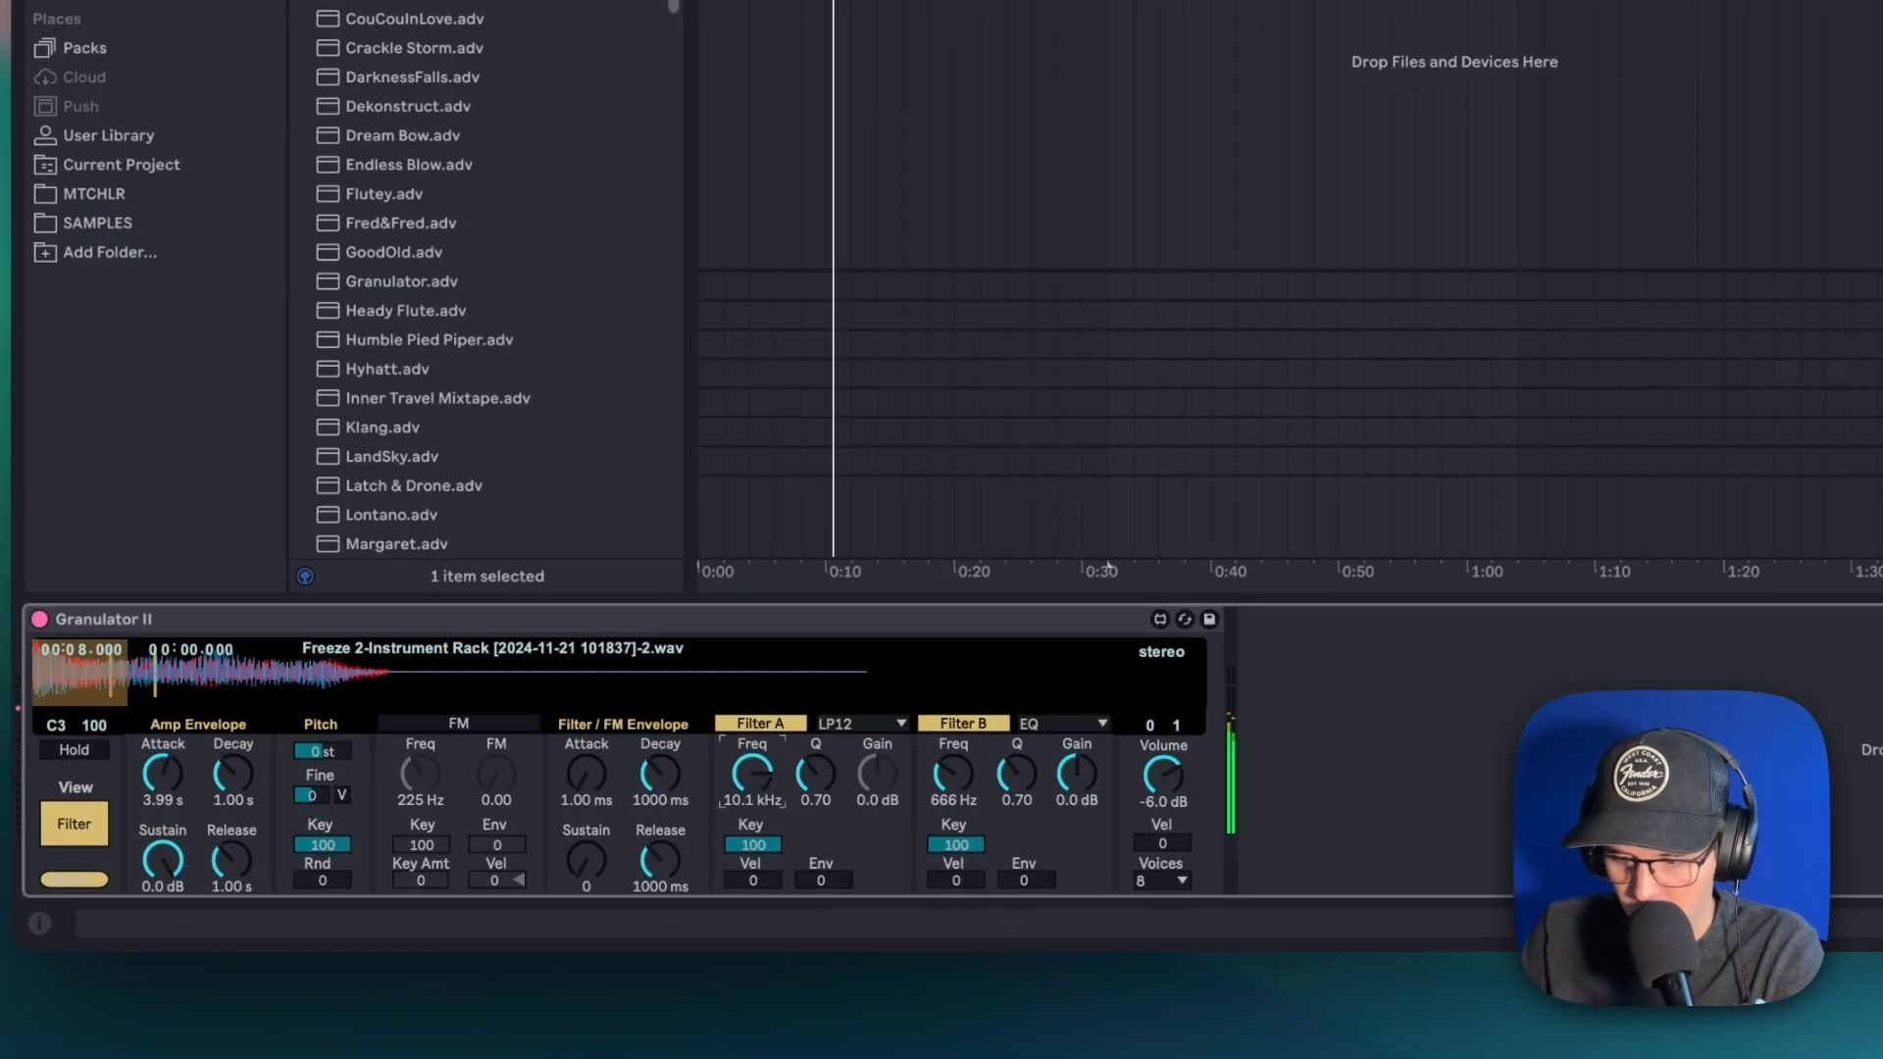
left_click_drag(752, 775, 806, 784)
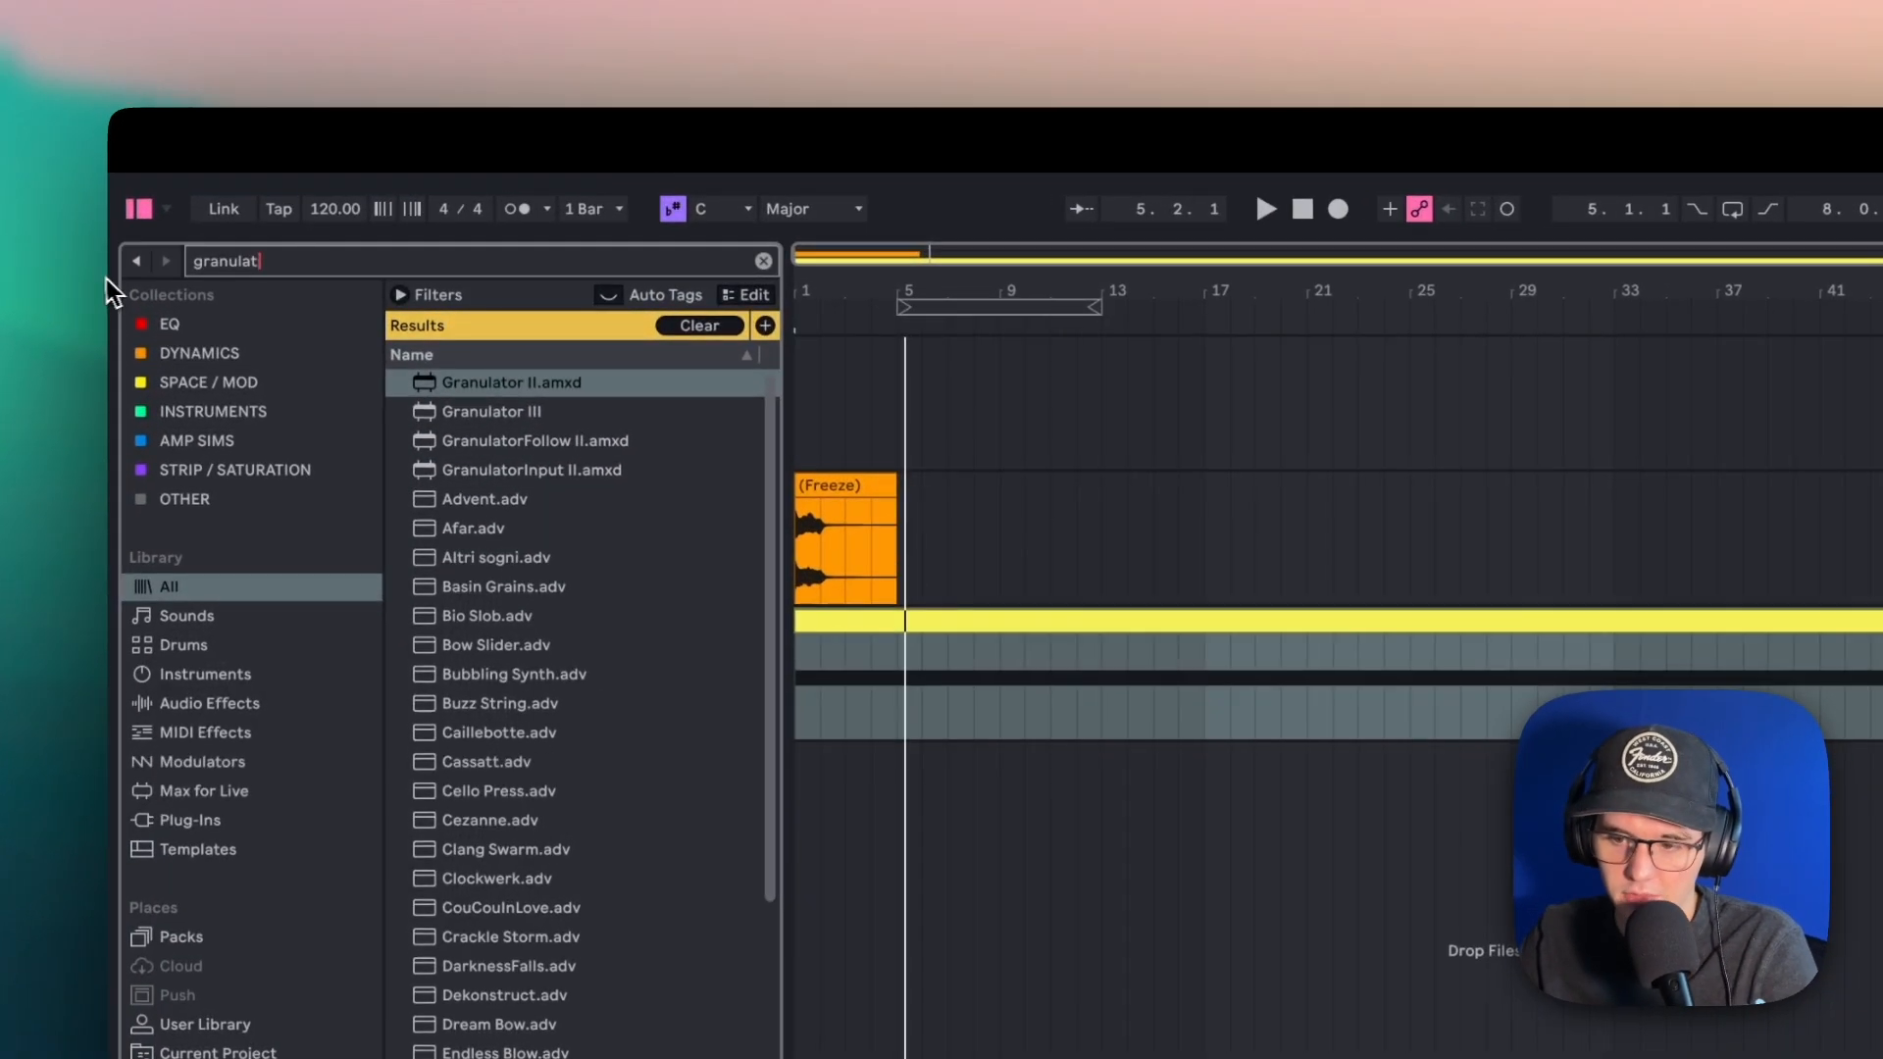
Search the browser for Pad Creator, add the rack to the Granulator II track and close its opened plug-in windows.
type("pad creat")
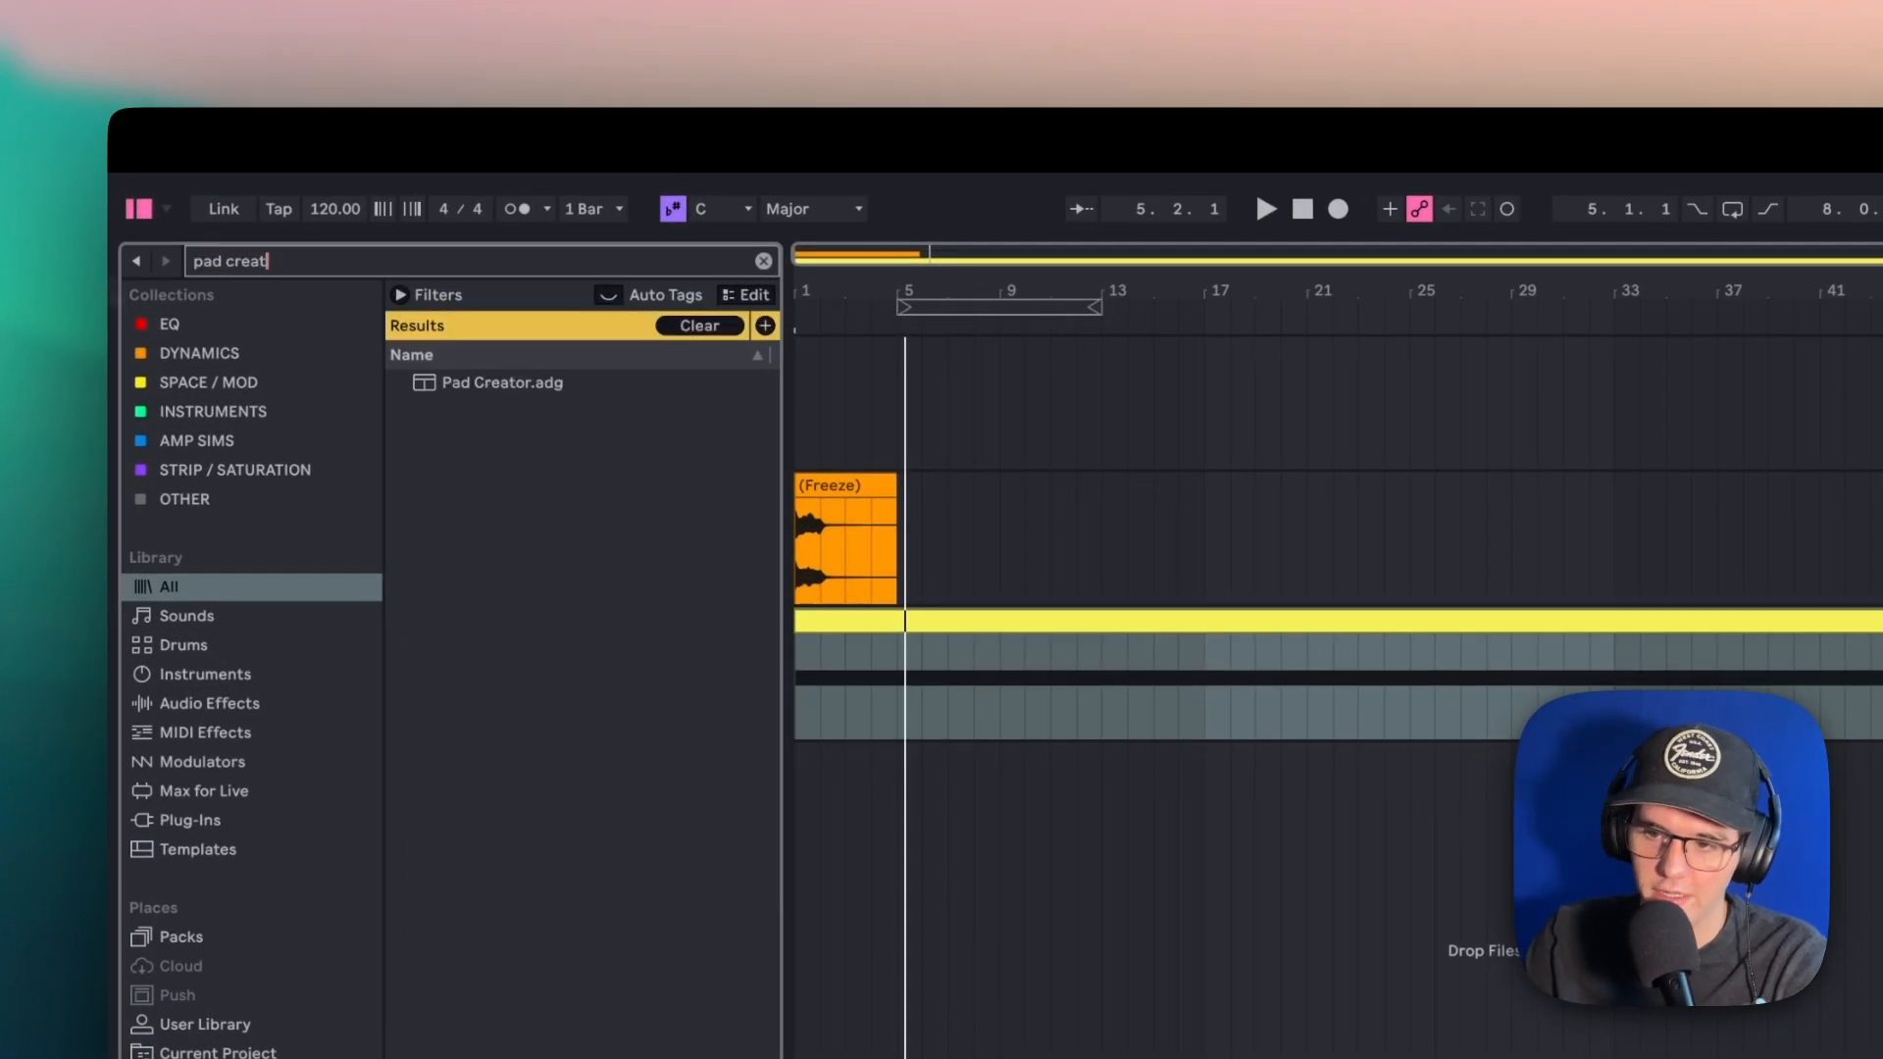
left_click_drag(488, 384, 940, 727)
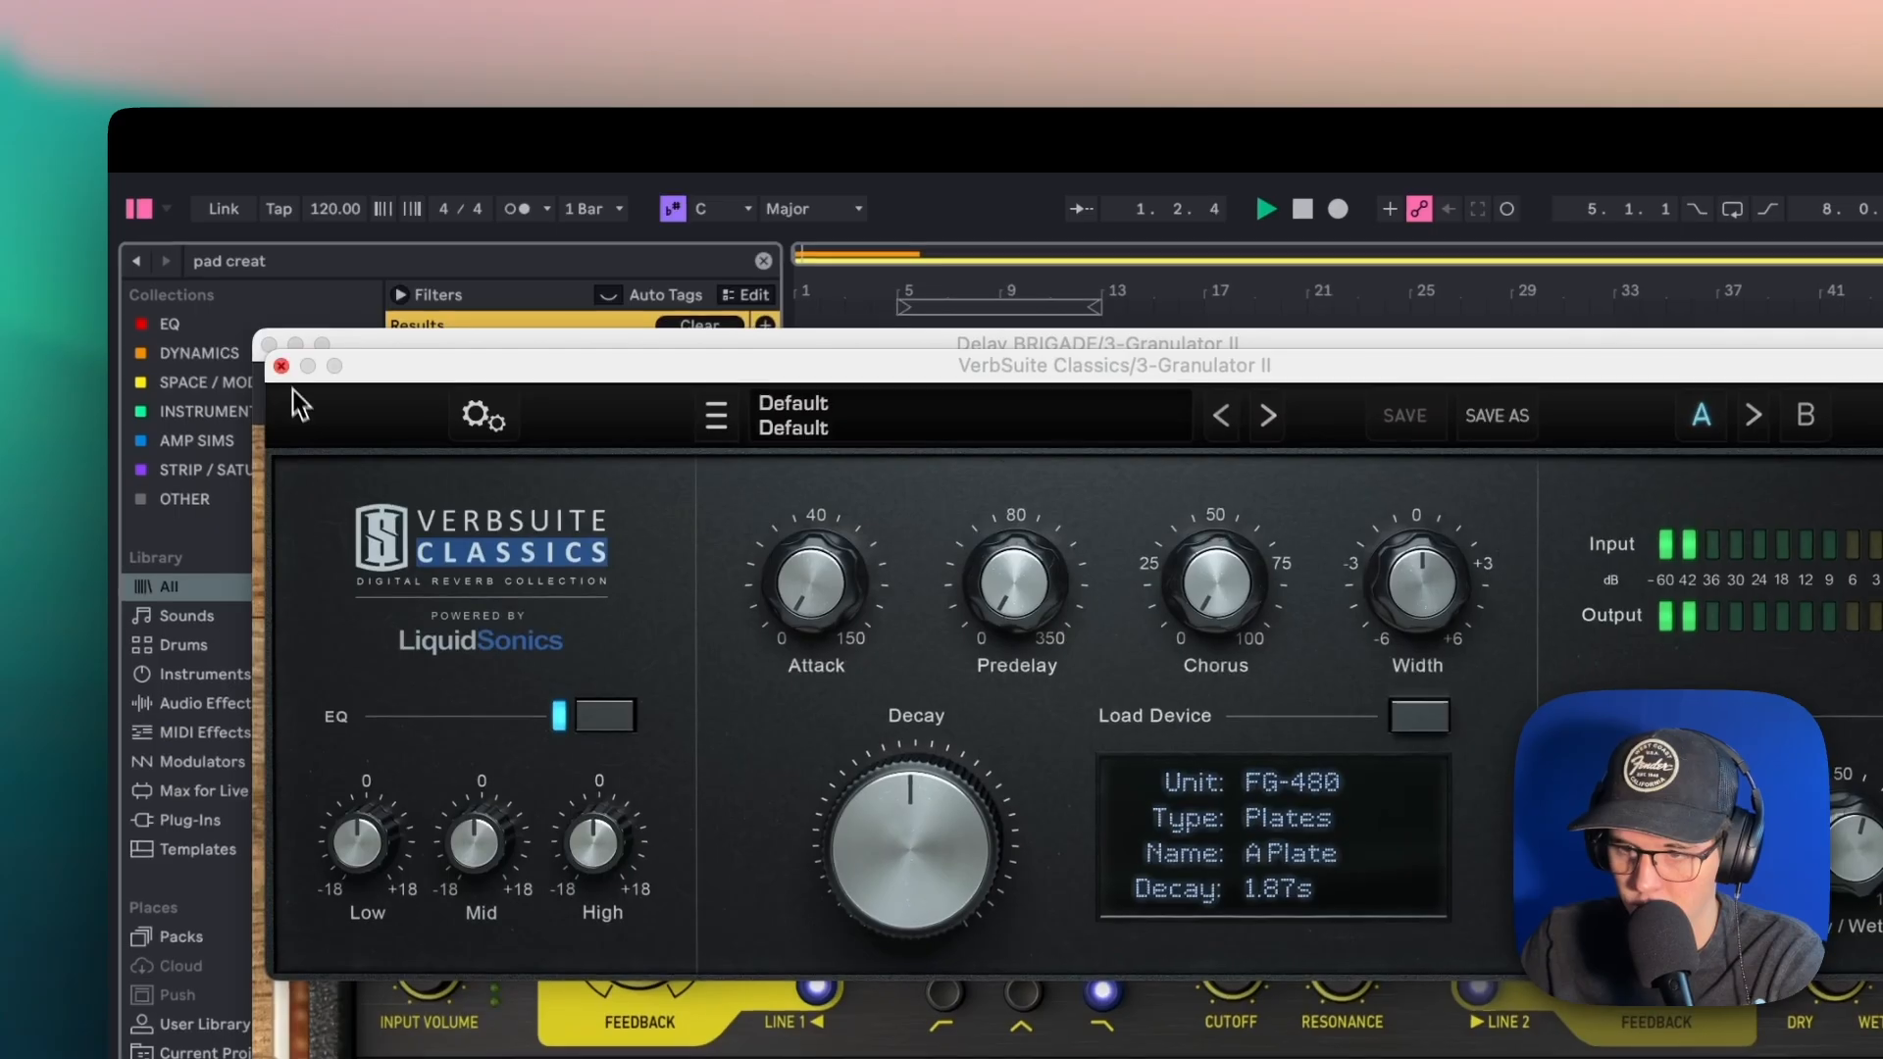
left_click(278, 354)
left_click(305, 408)
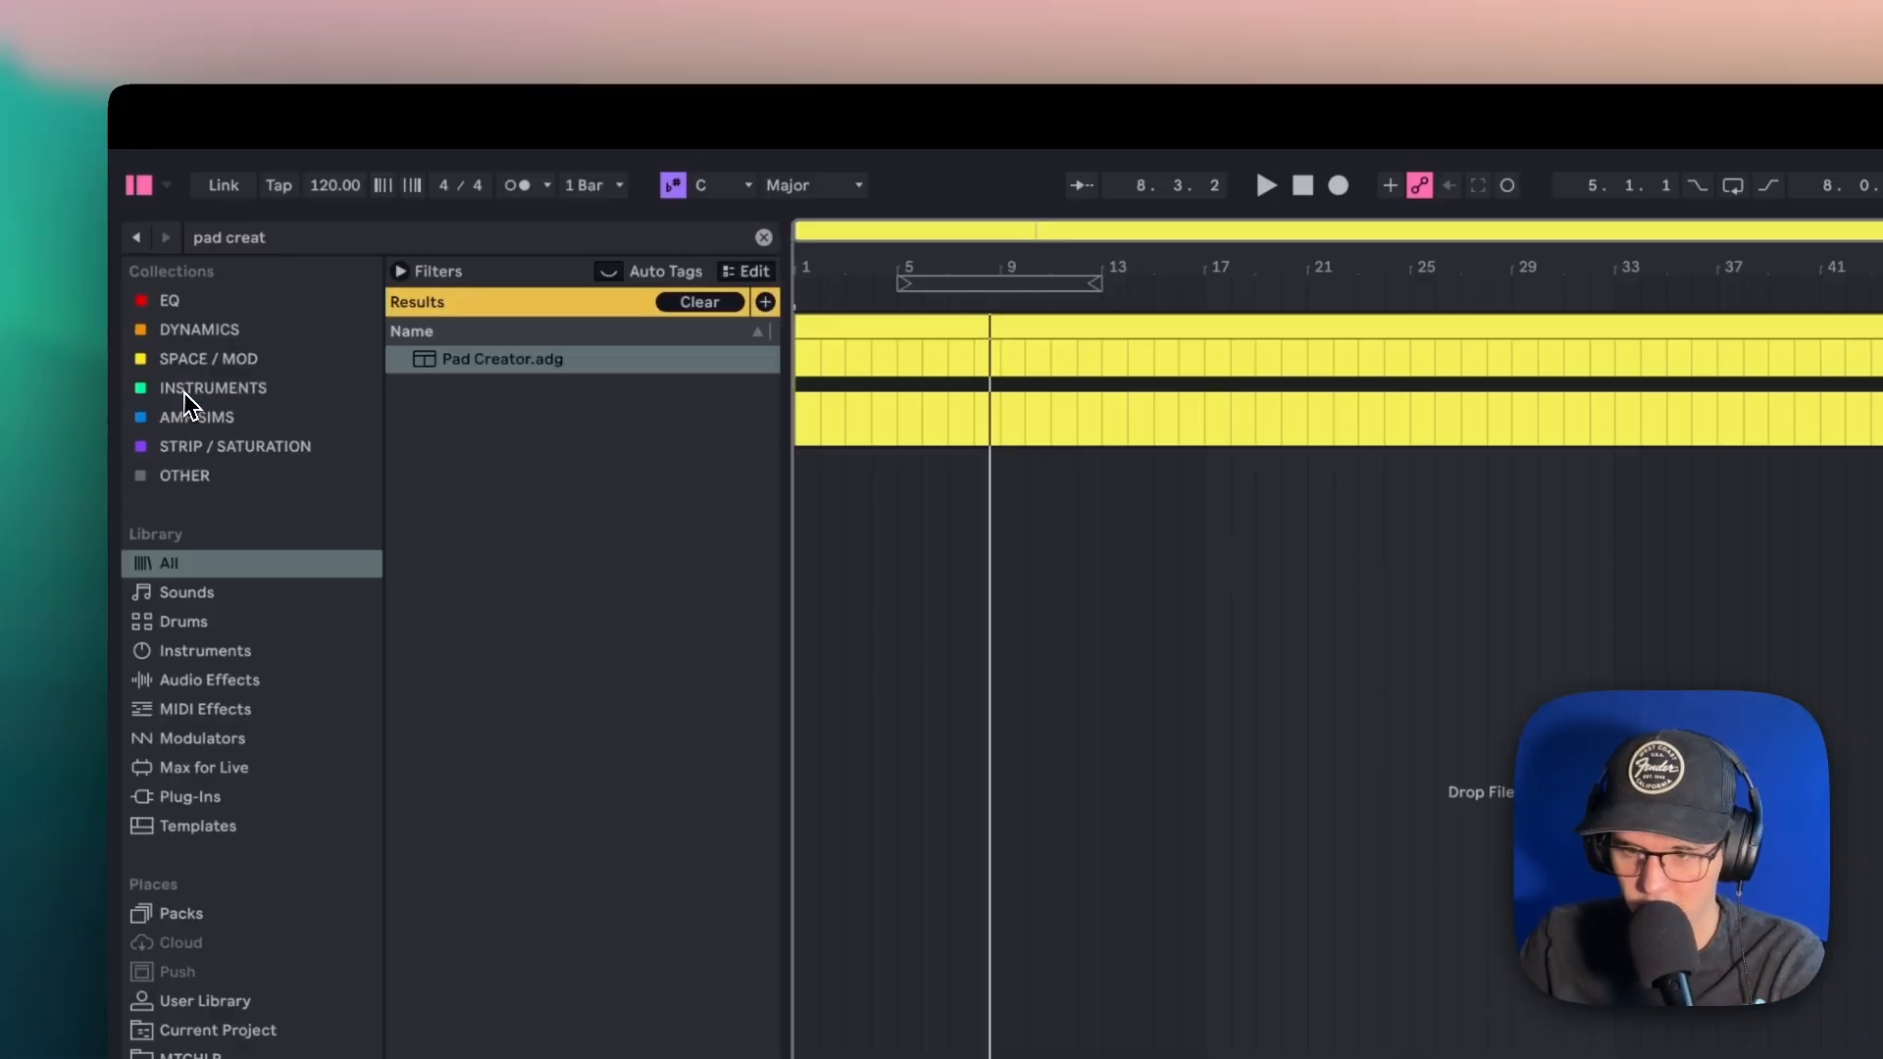
Clear the browser search, add Pigments from the Instruments collection as a new track and unfold that track.
left_click(329, 259)
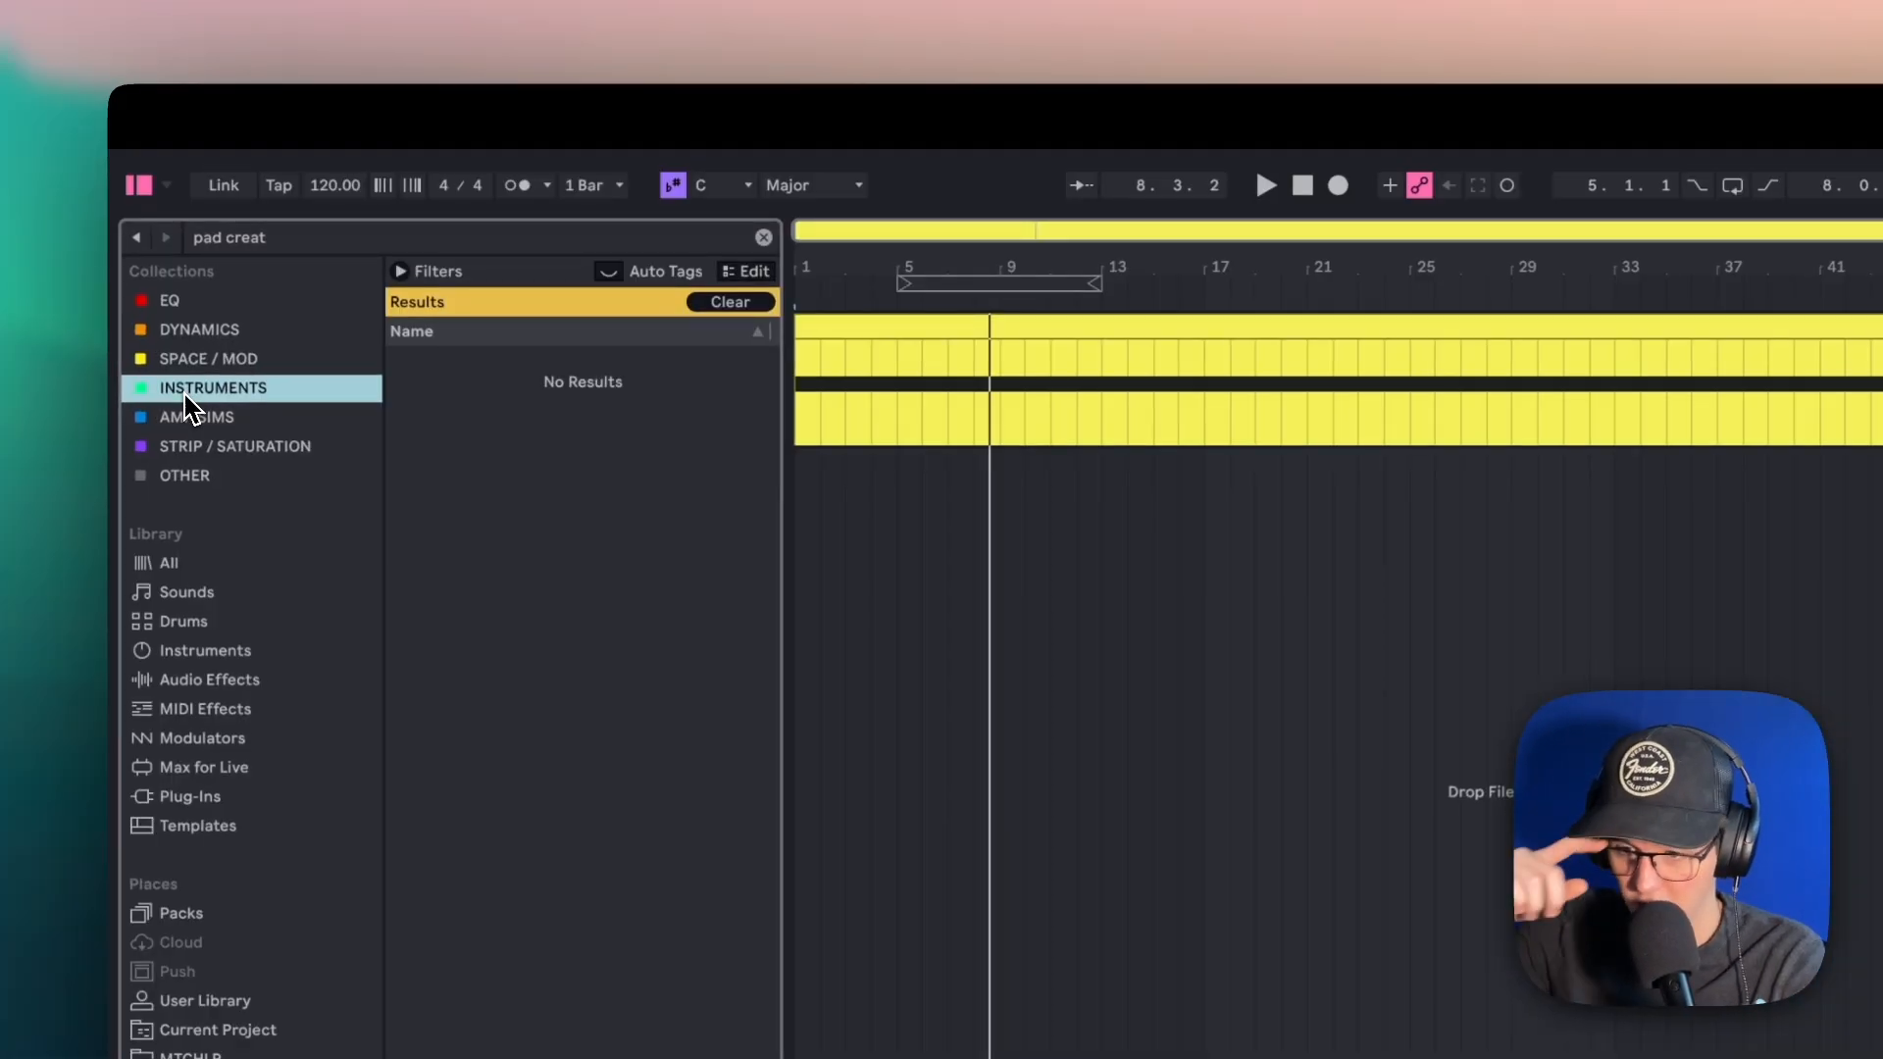
left_click(763, 238)
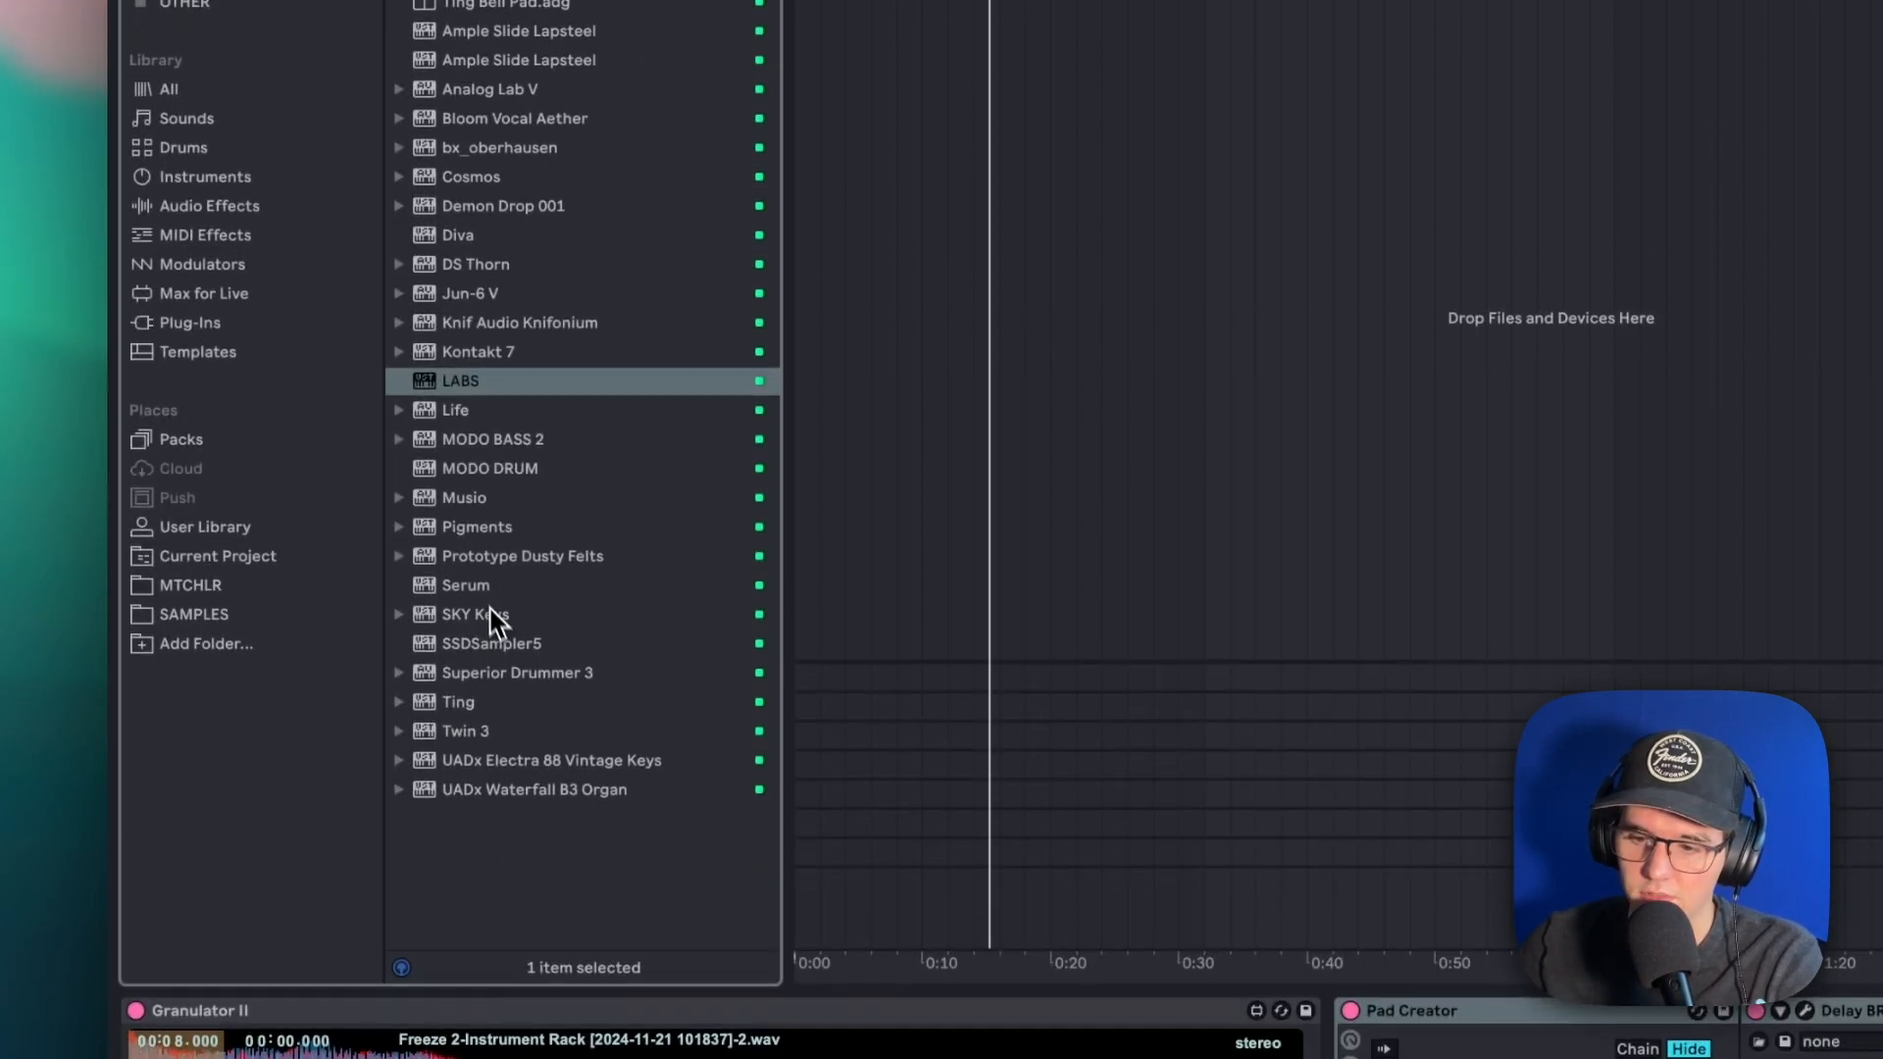
left_click_drag(465, 527, 1237, 162)
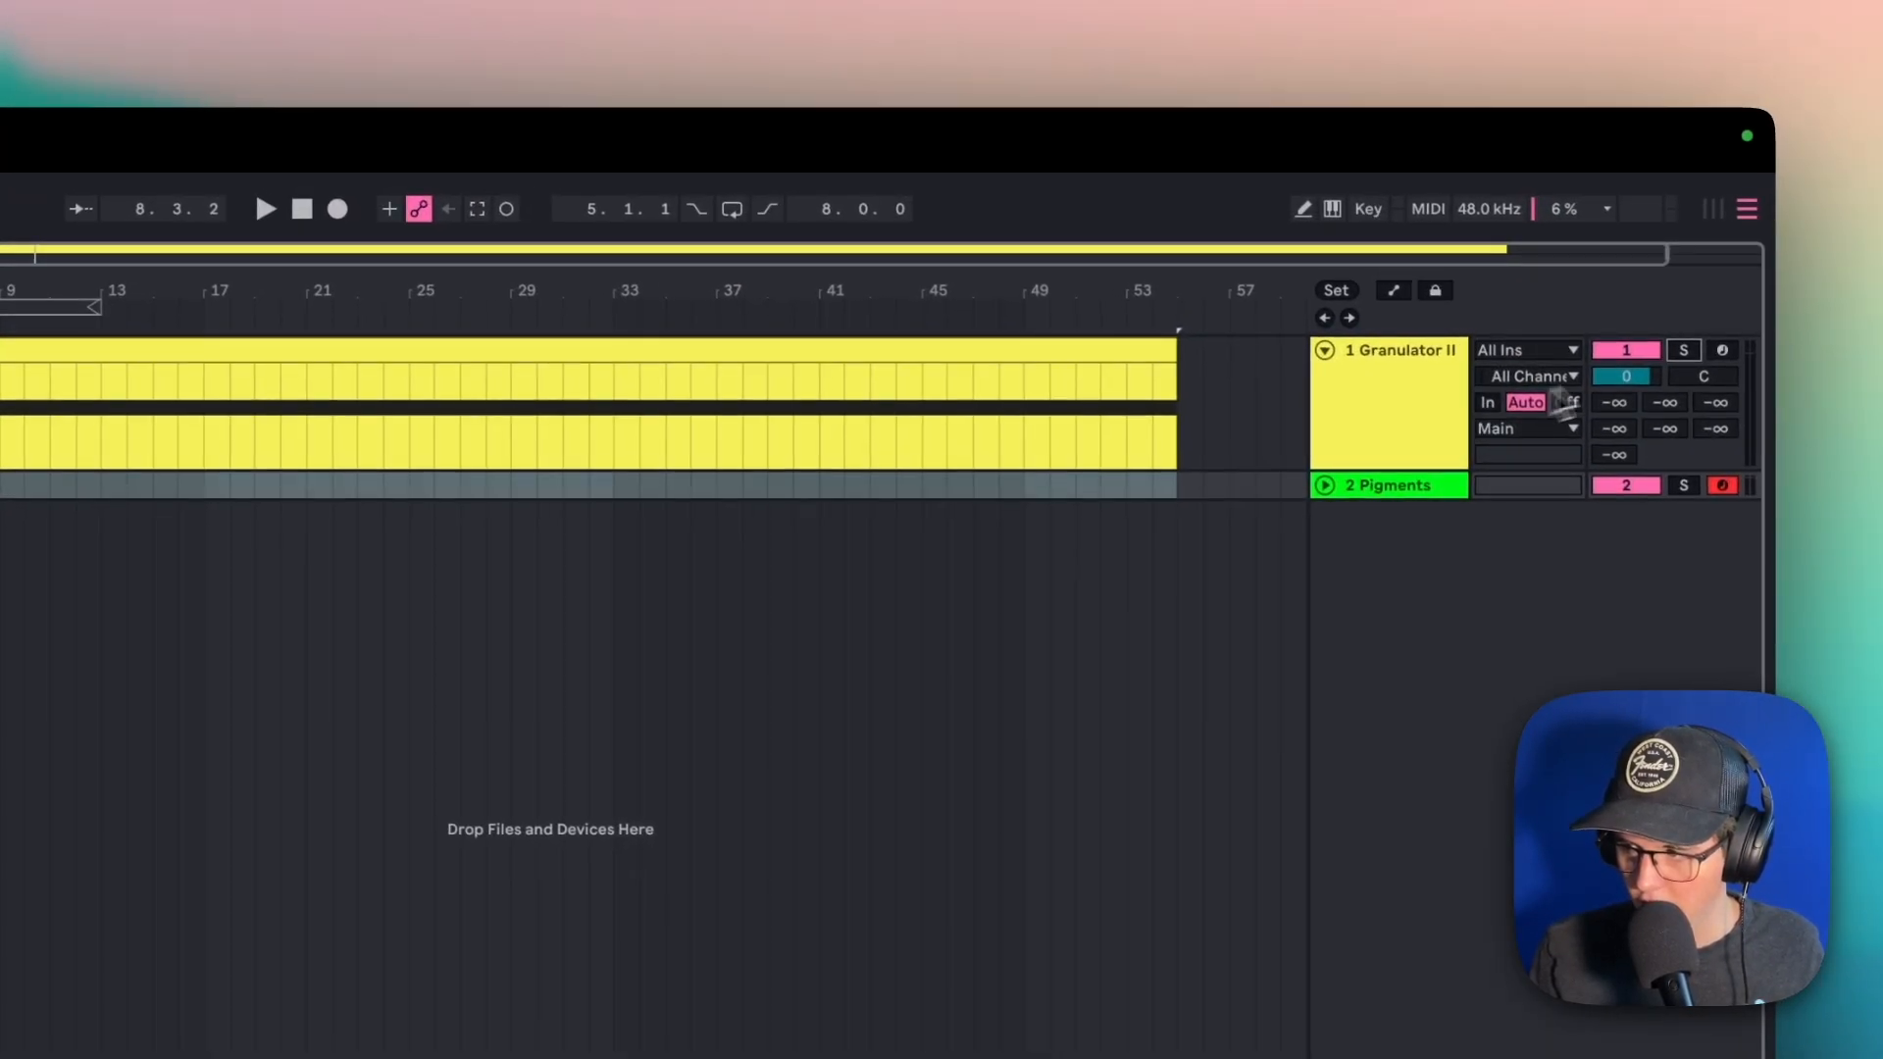
left_click(1324, 485)
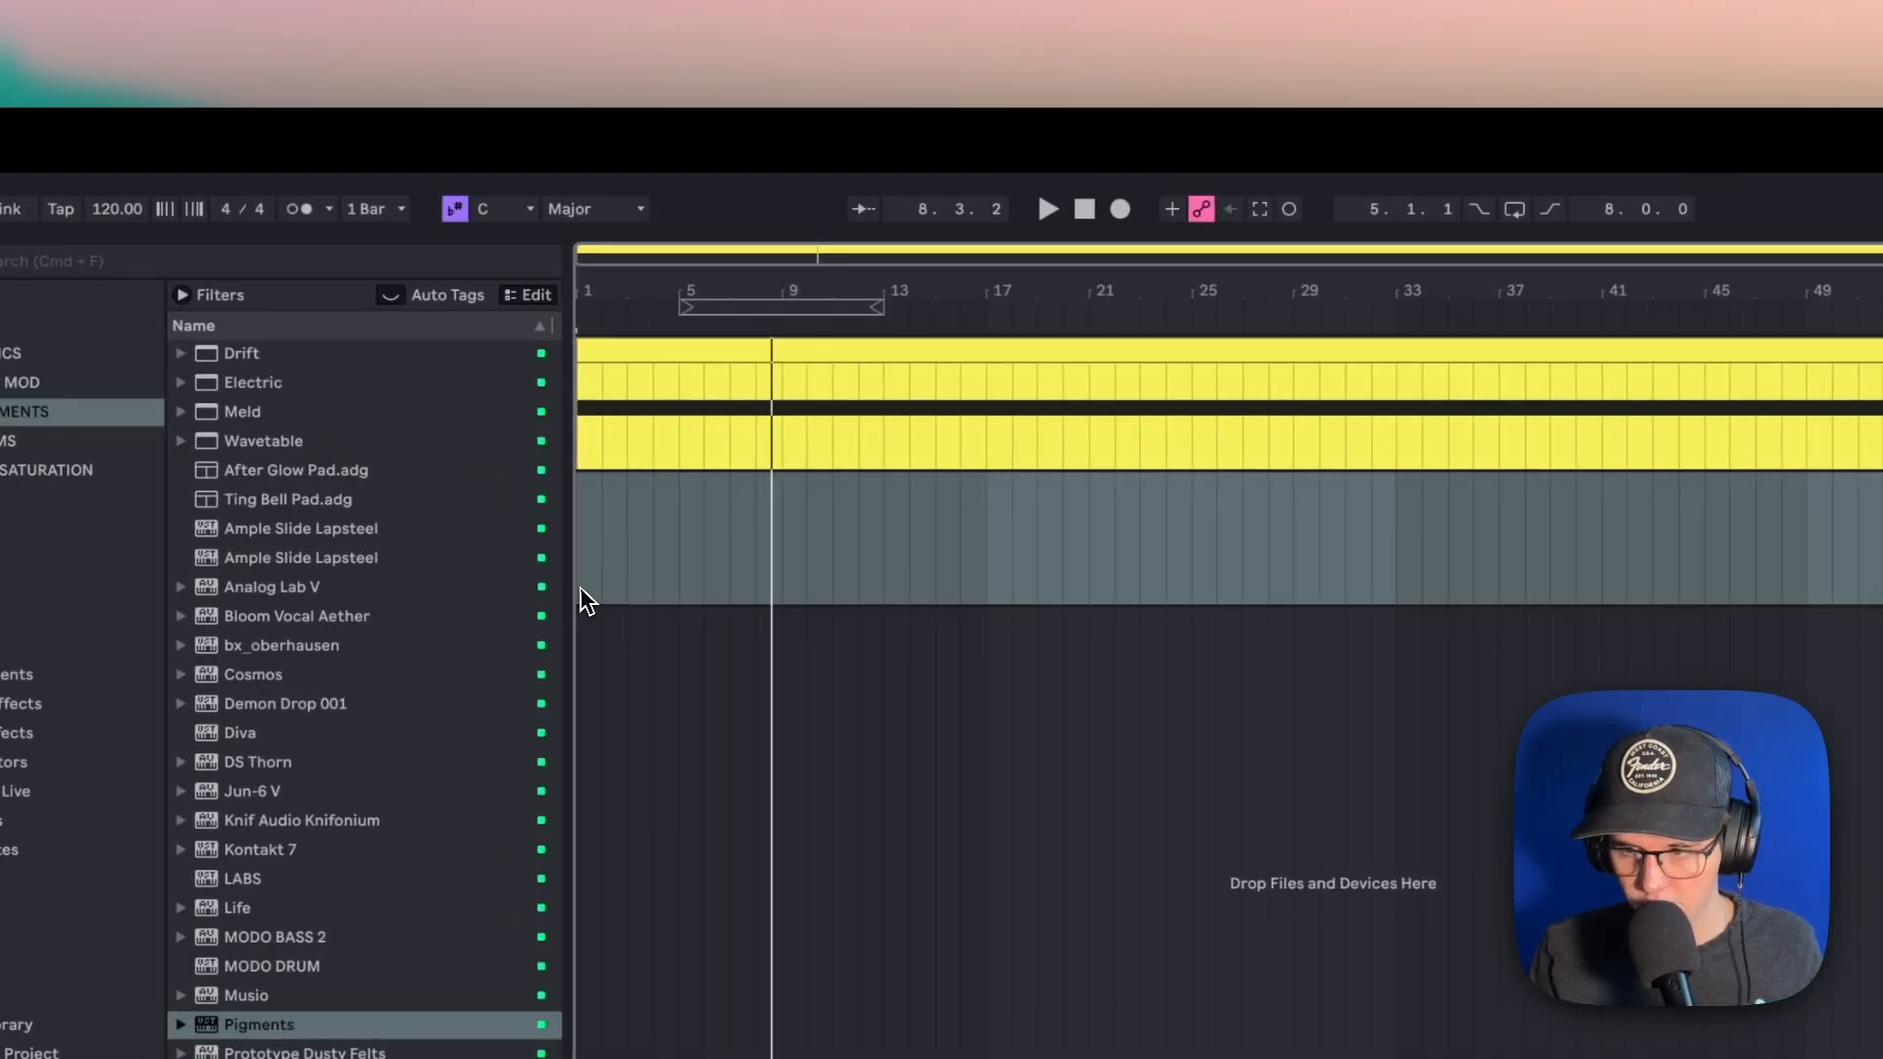
key("F9")
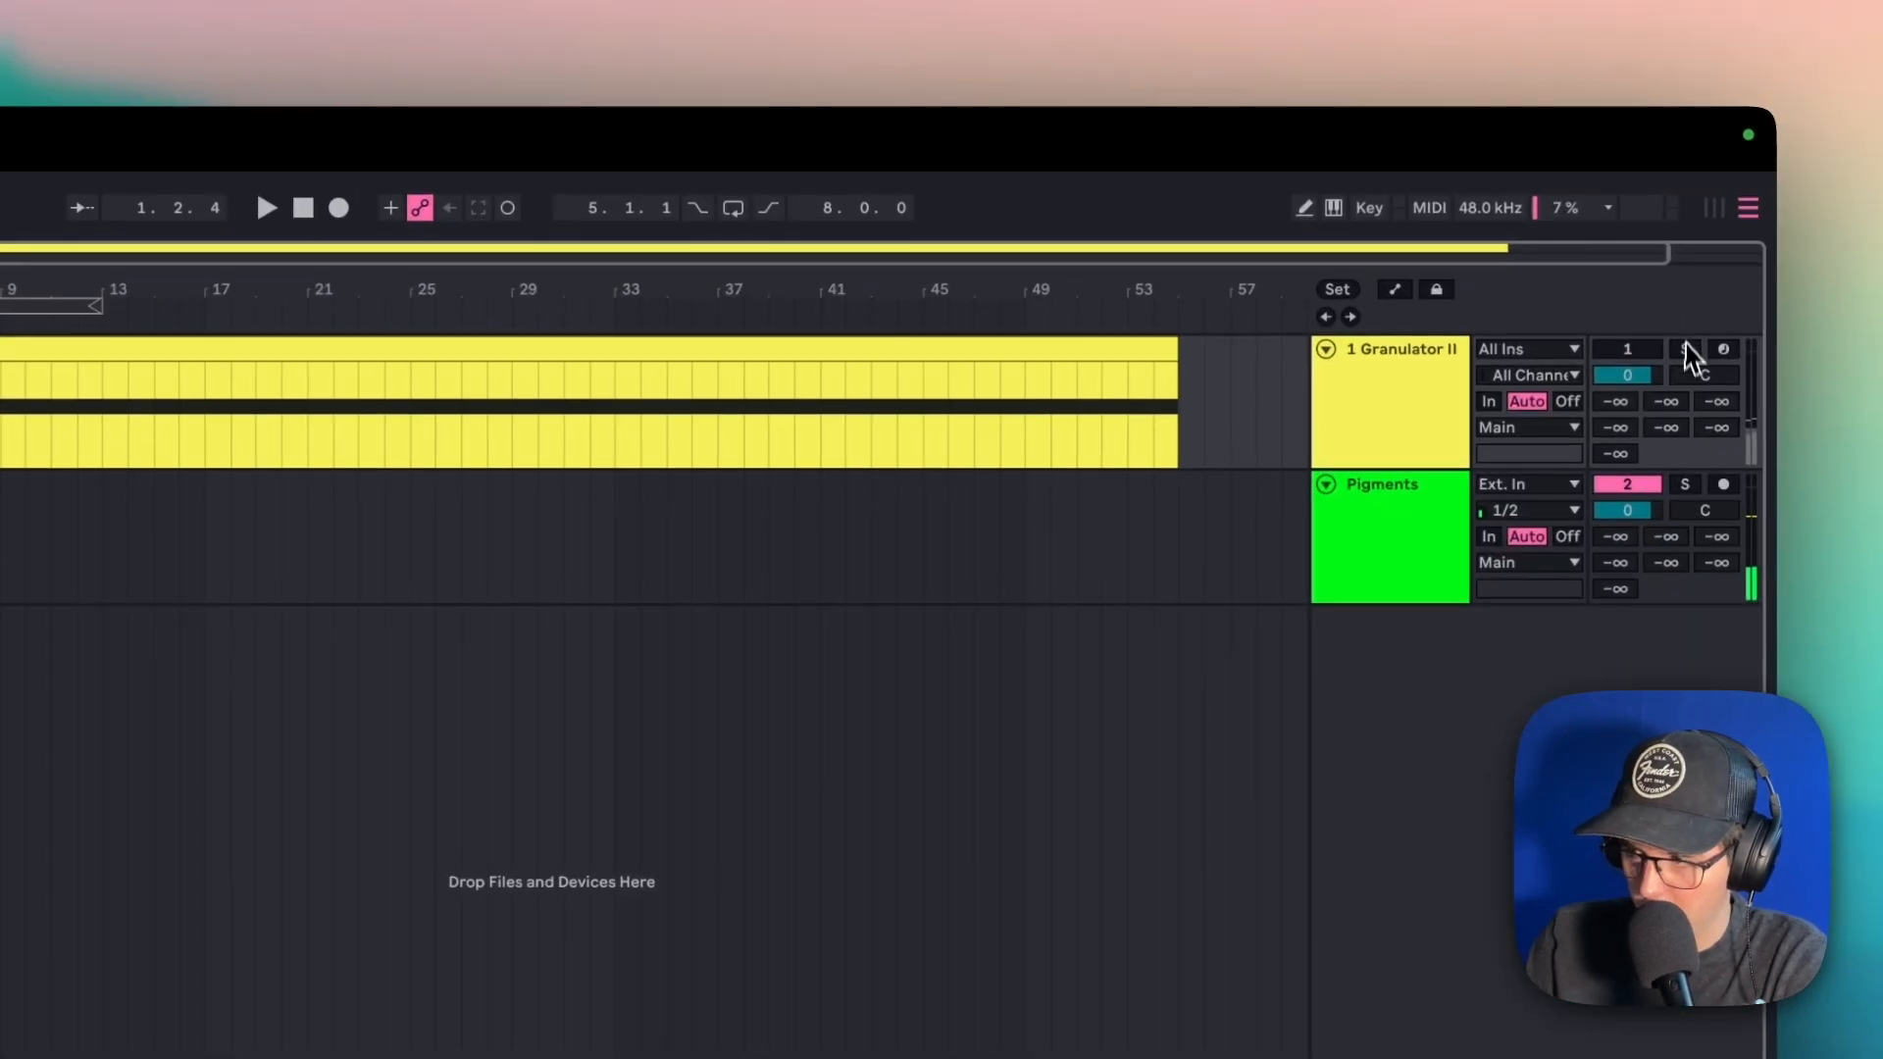
Select the Granulator II track and shift the grain region slightly further into the sample waveform.
left_click(1393, 402)
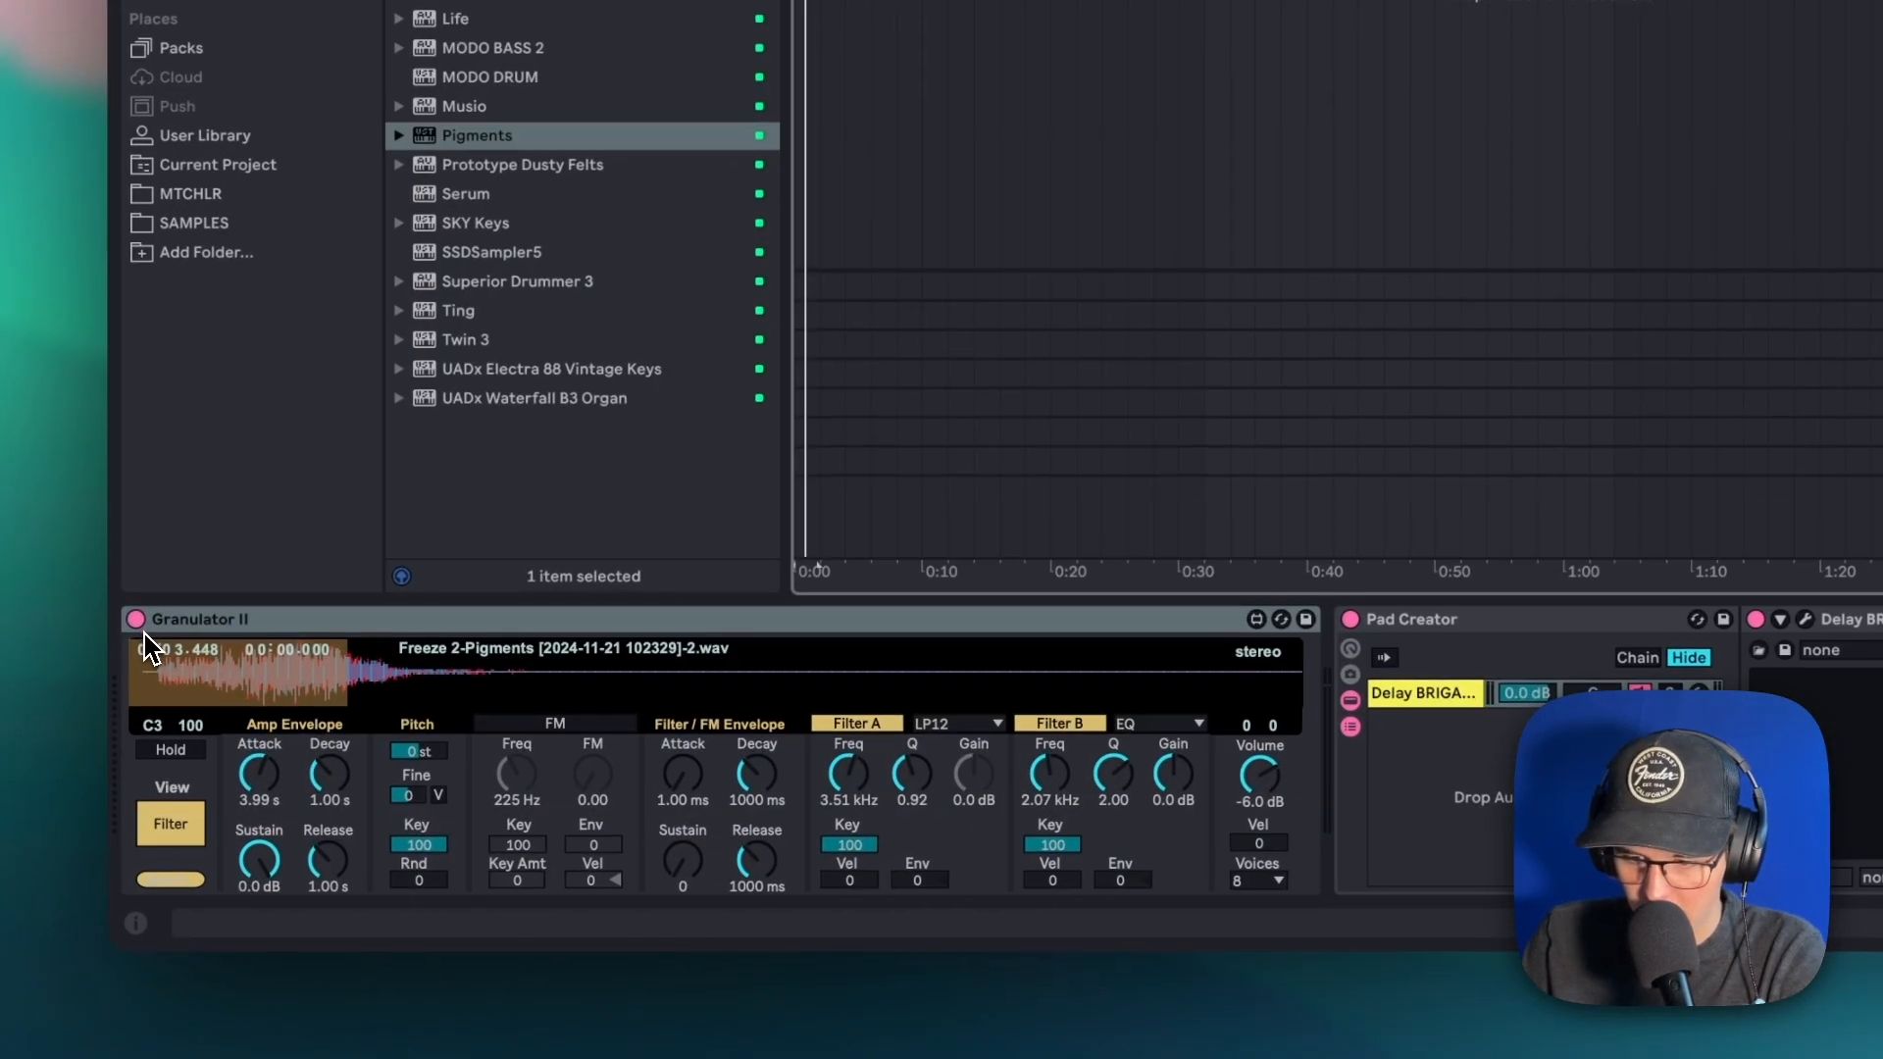
left_click_drag(148, 683, 170, 675)
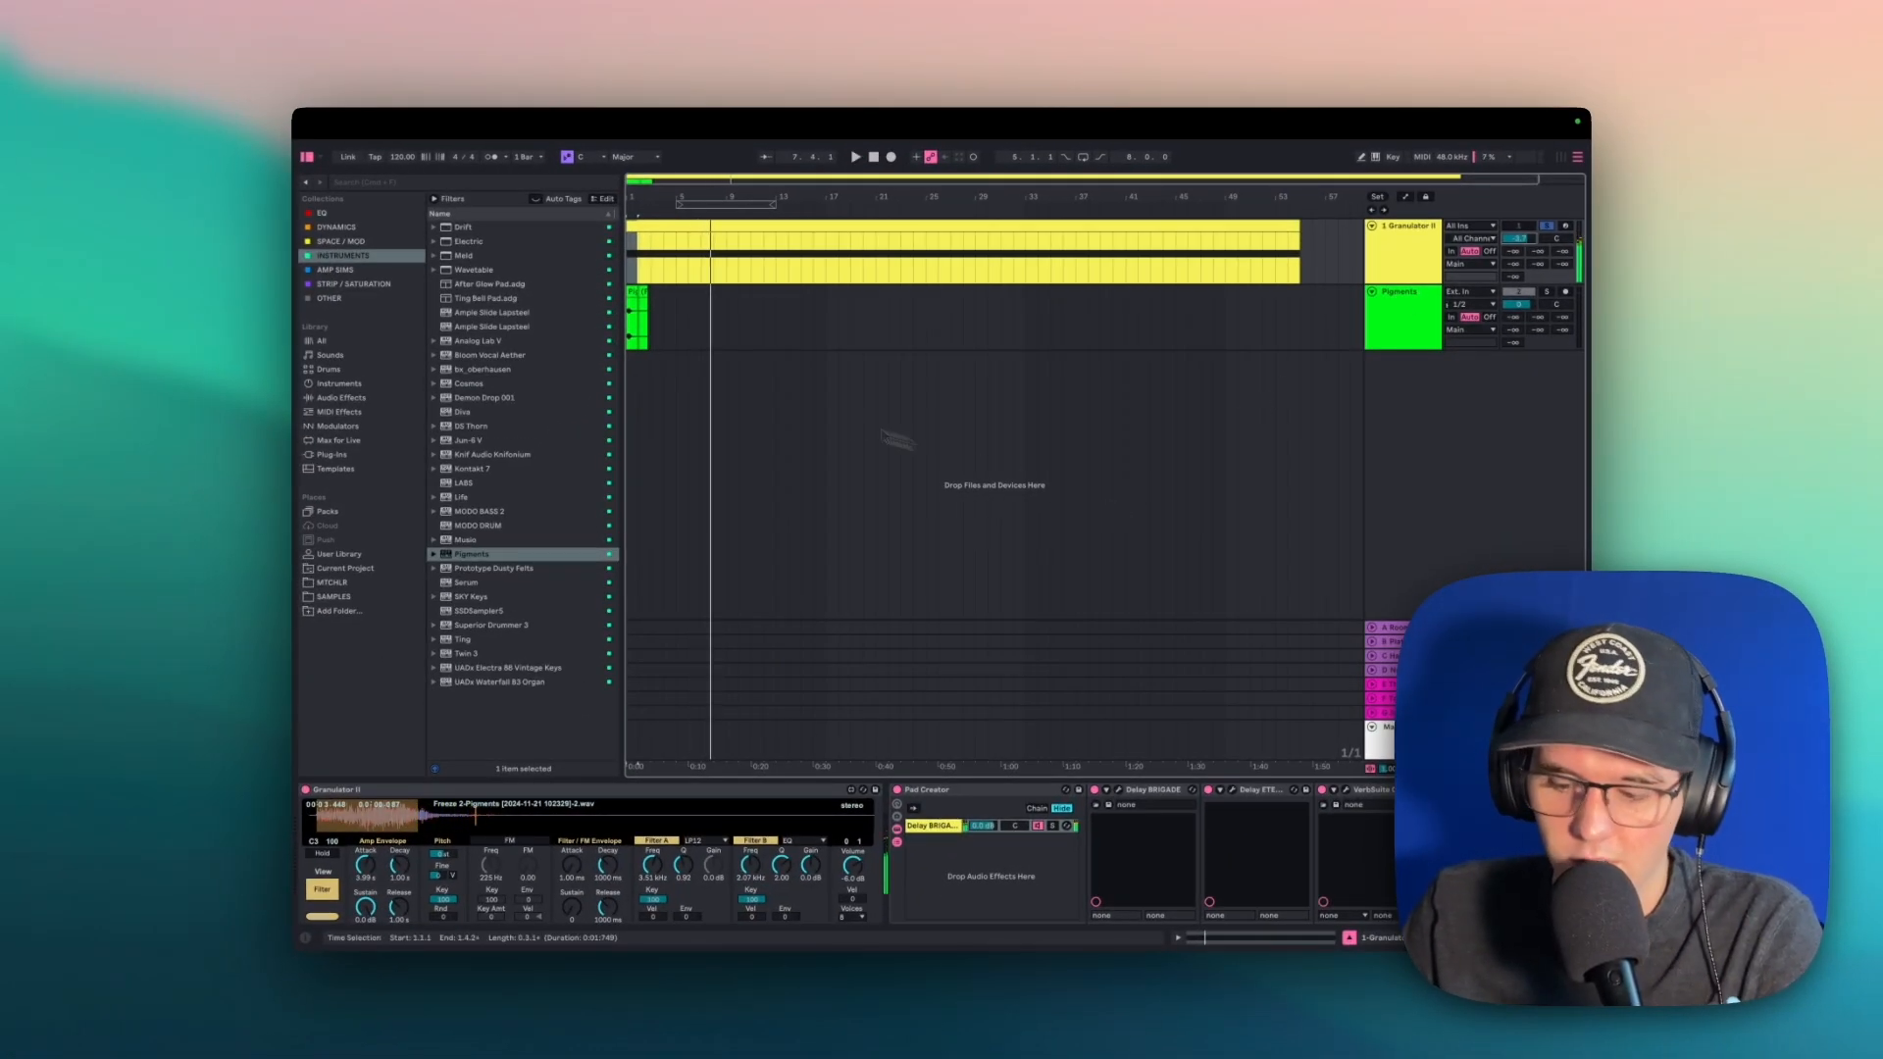
Search the browser for "ott" and add the OTT.adv preset to the Granulator II track's device chain.
key("super+f")
type("ott")
left_click(453, 255)
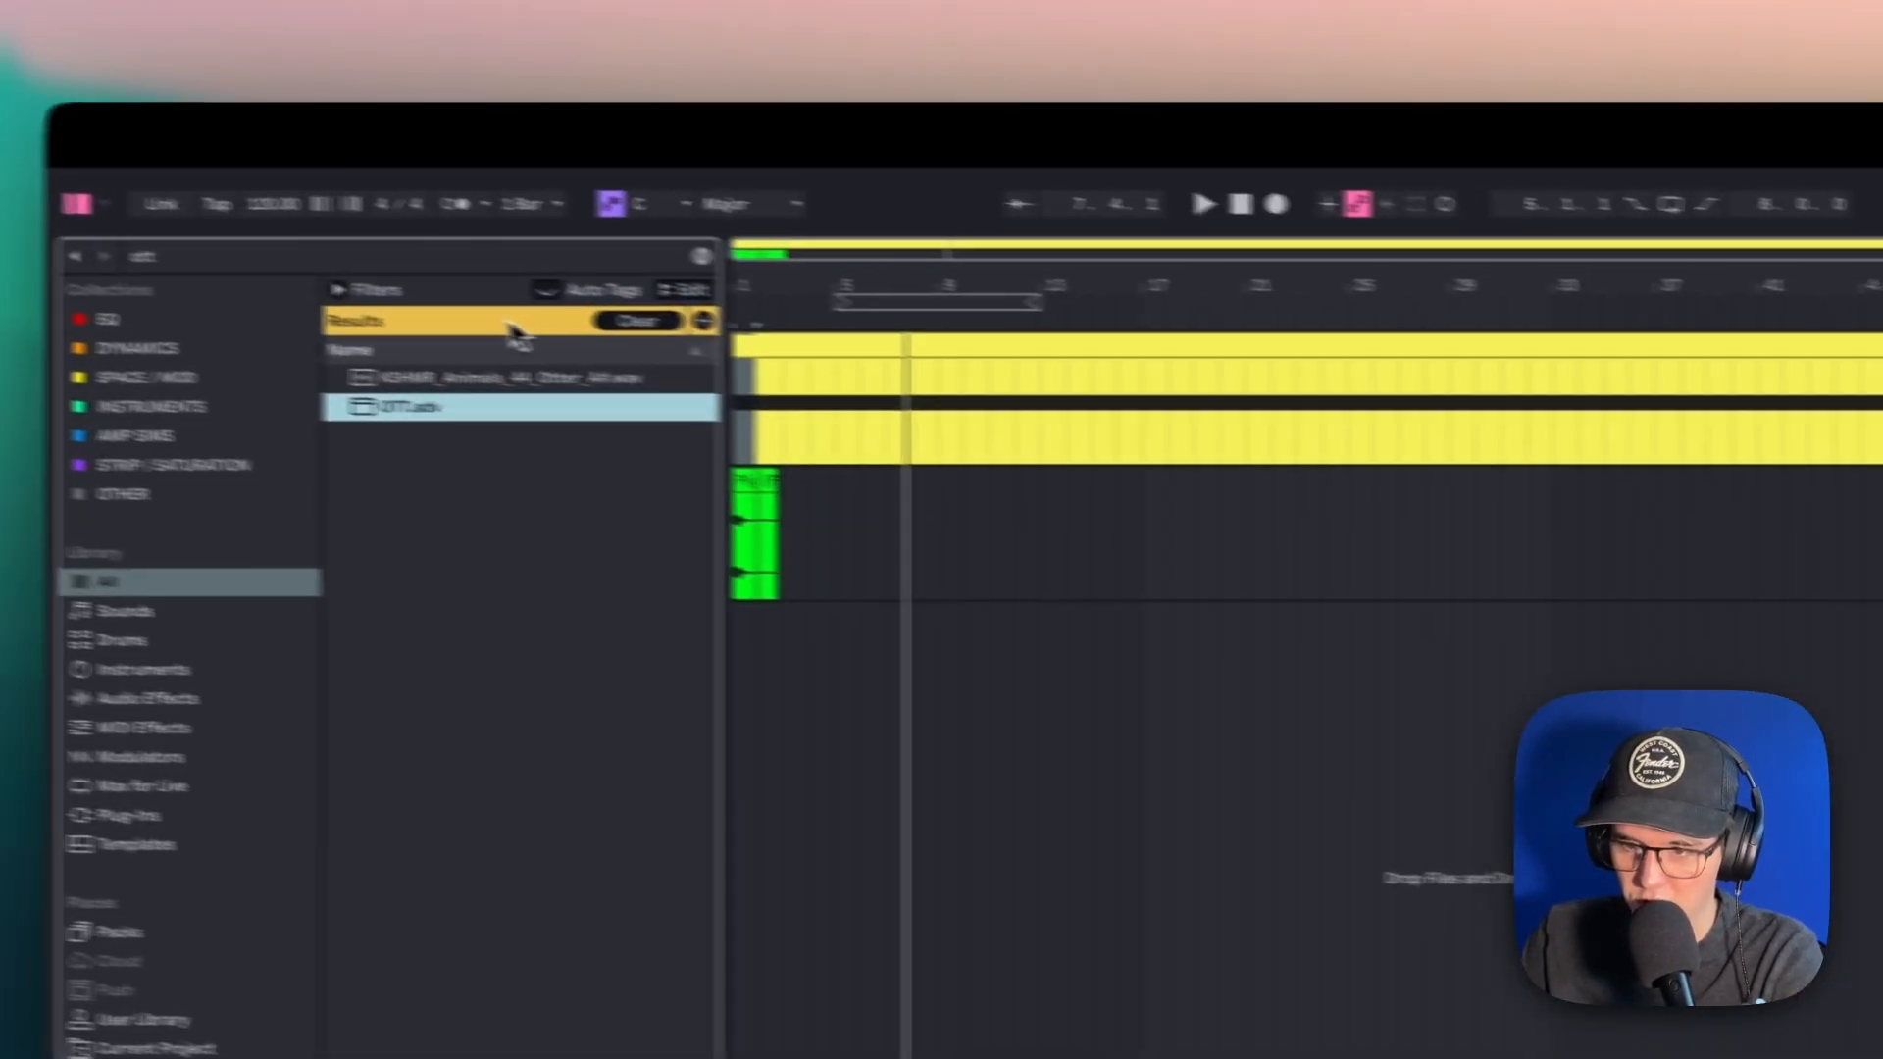
left_click_drag(453, 409, 1667, 789)
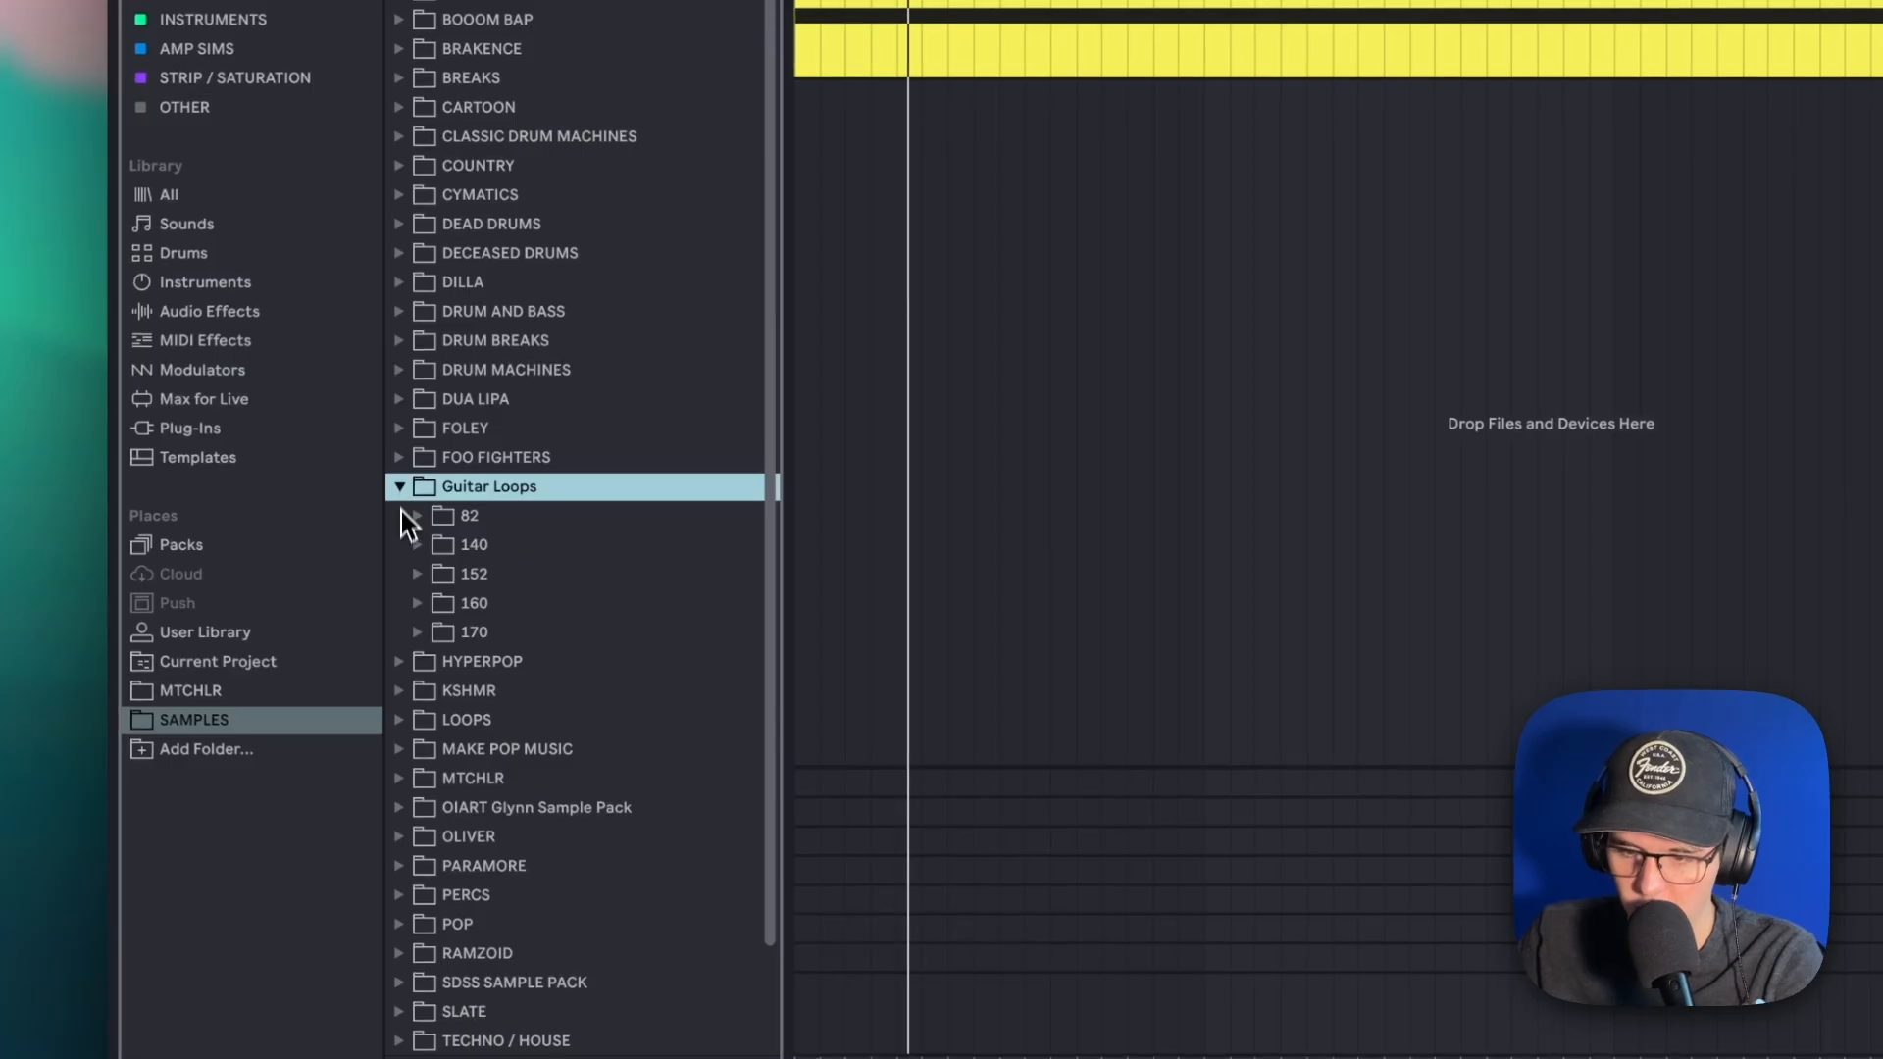
Expand the 140 folder inside Guitar Loops and audition 1yellow.wav and 1yellowC#m.wav.
left_click(419, 547)
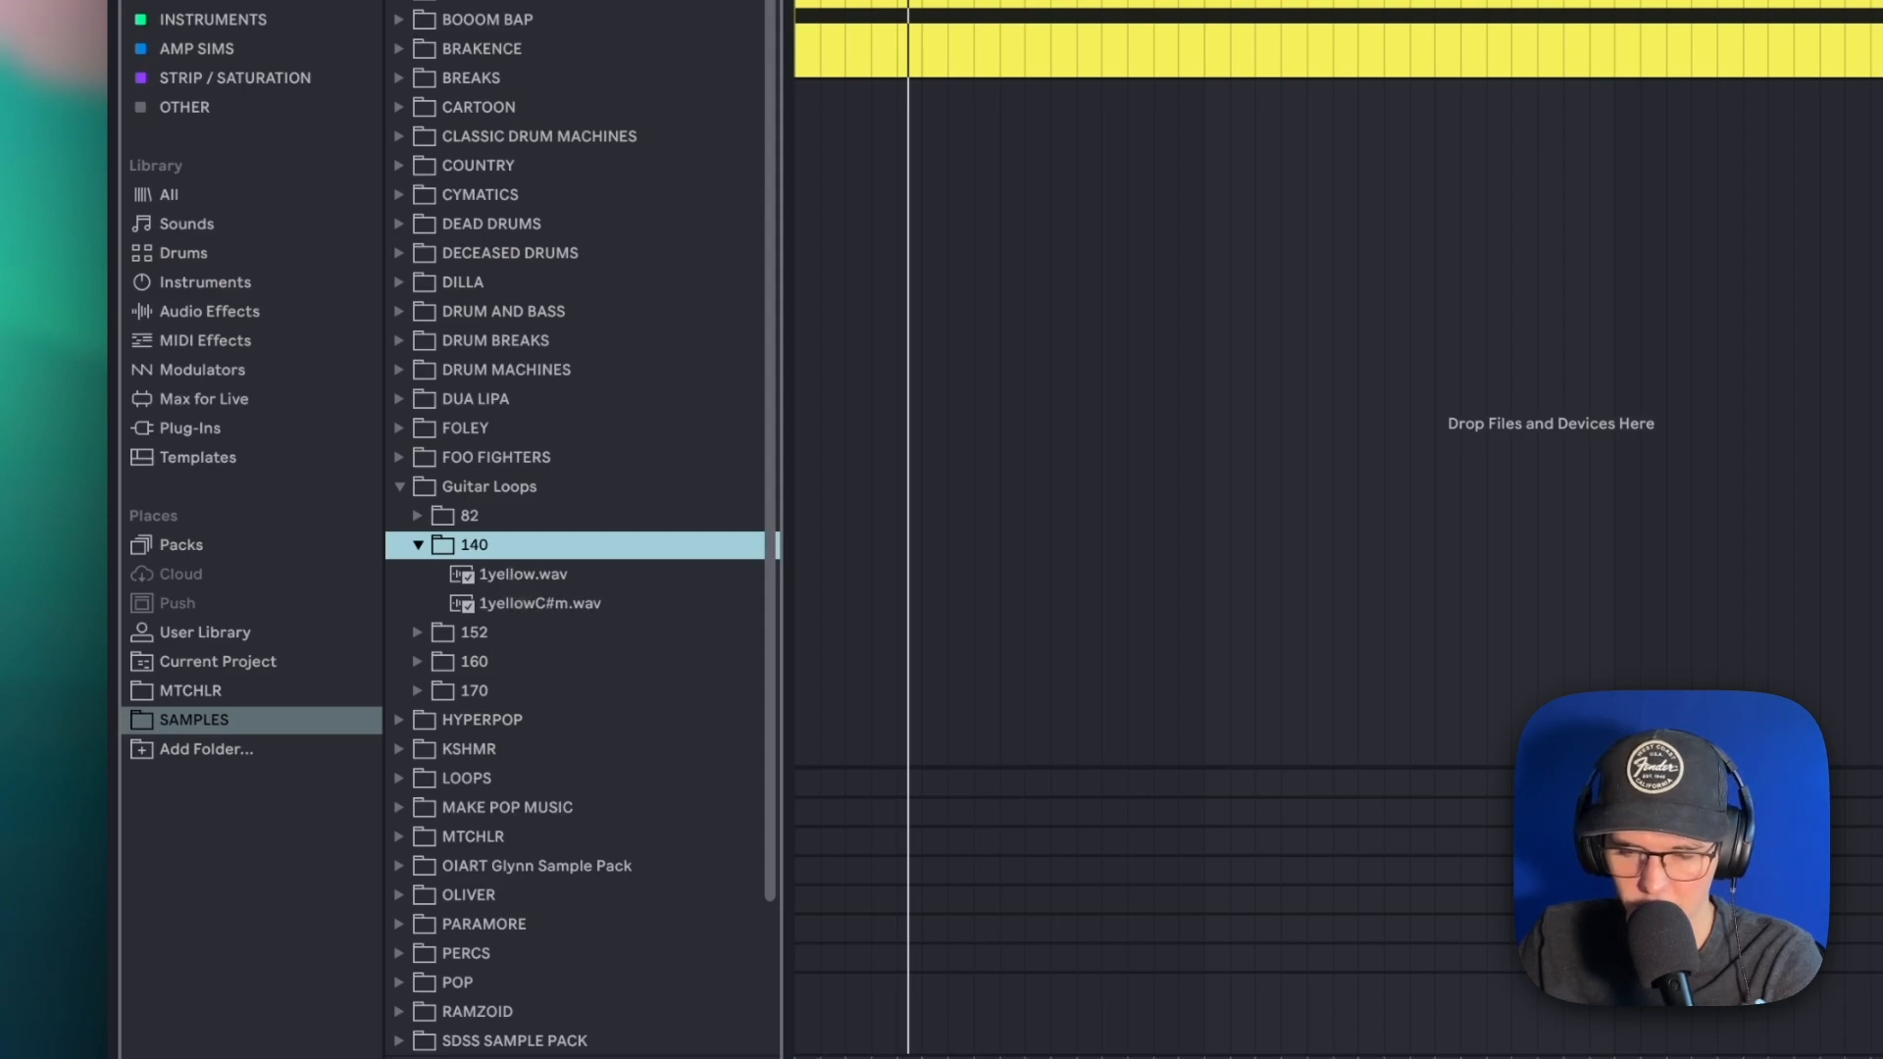
key("Down")
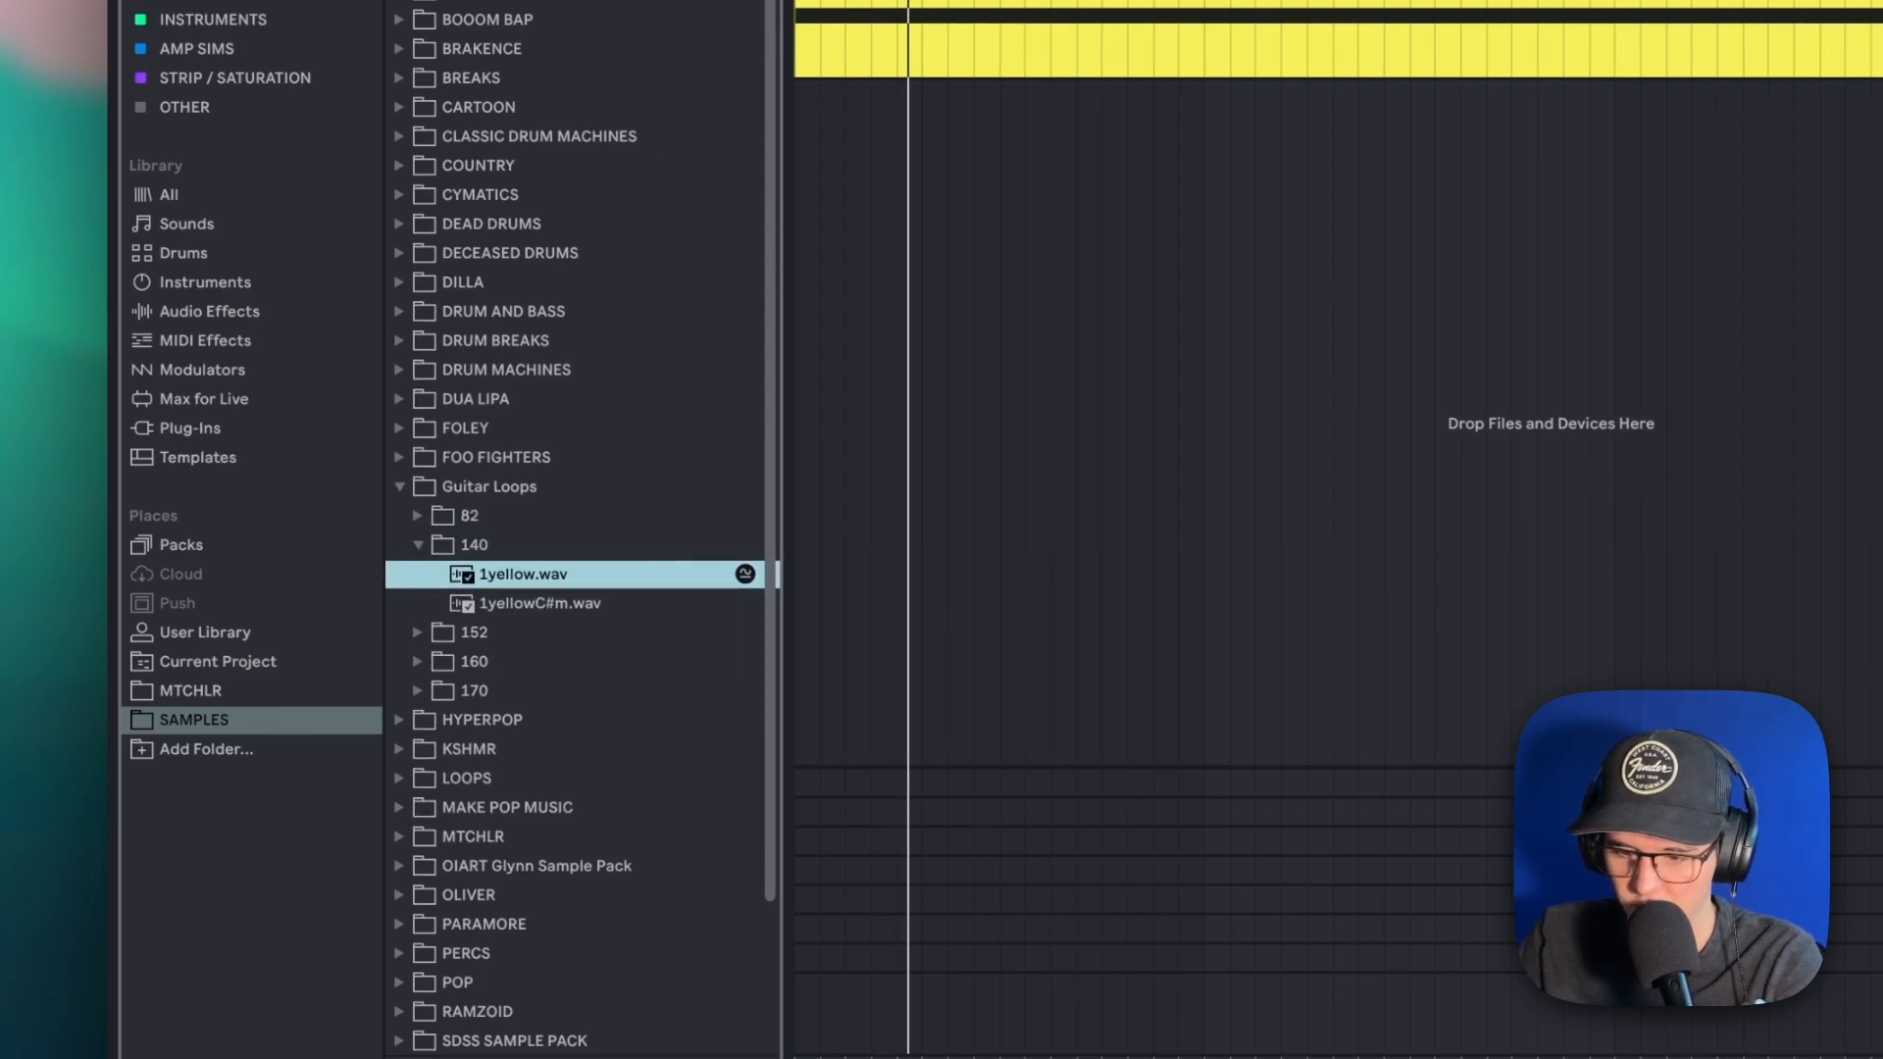
left_click(517, 605)
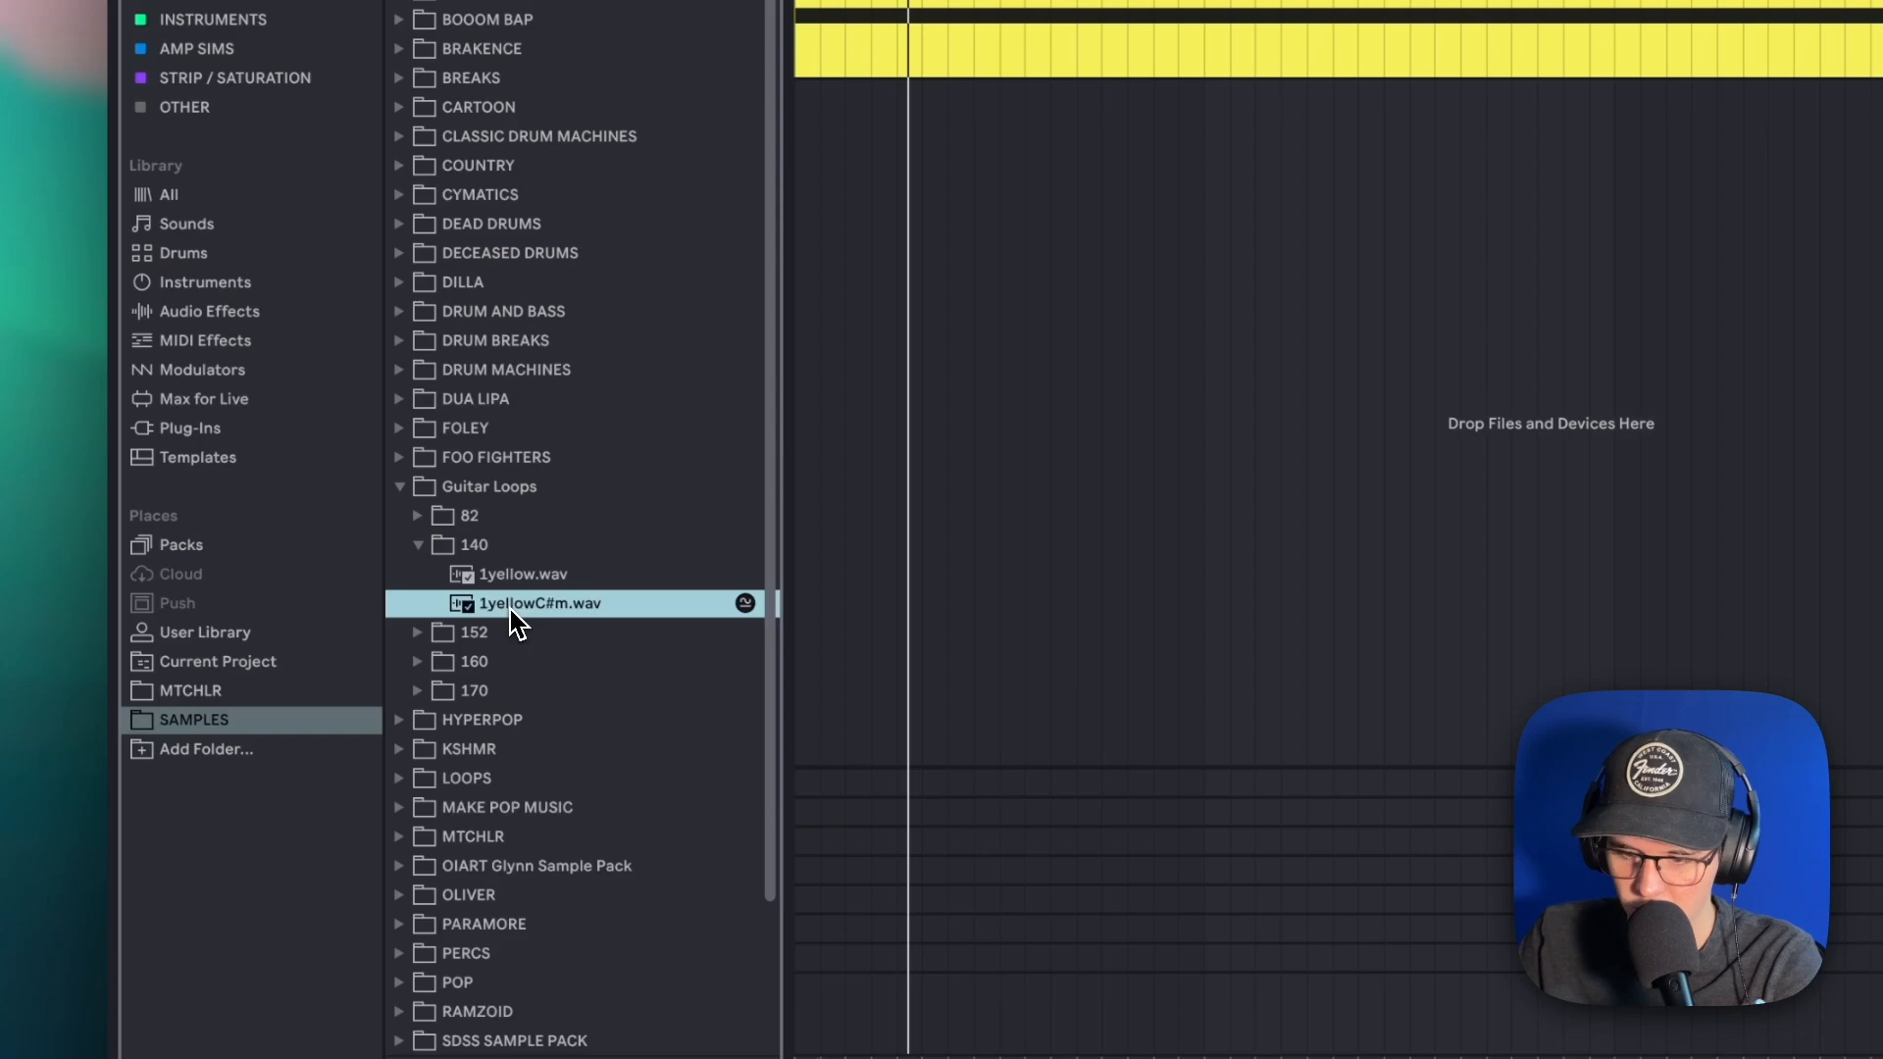